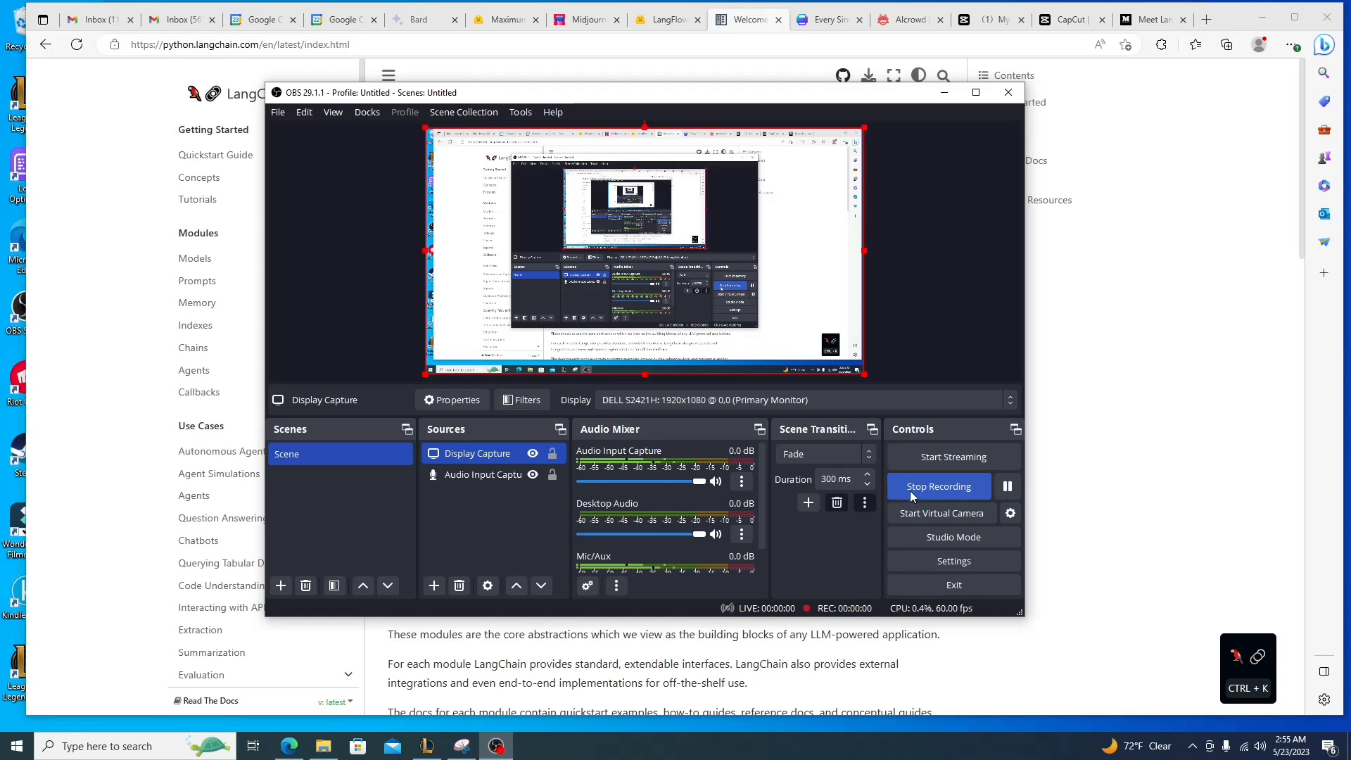
Read the introduction to LangChain on the documentation's welcome page
click(1127, 396)
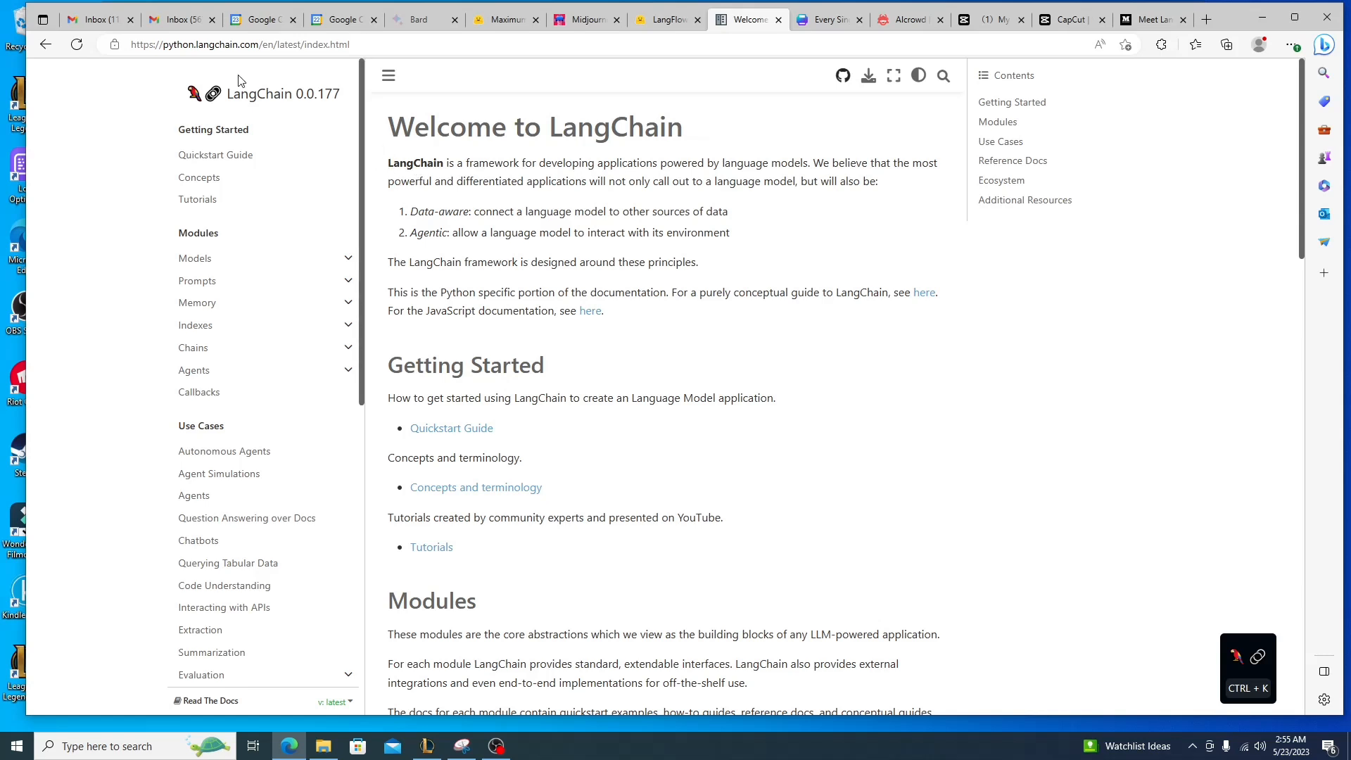
drag(388, 162, 473, 182)
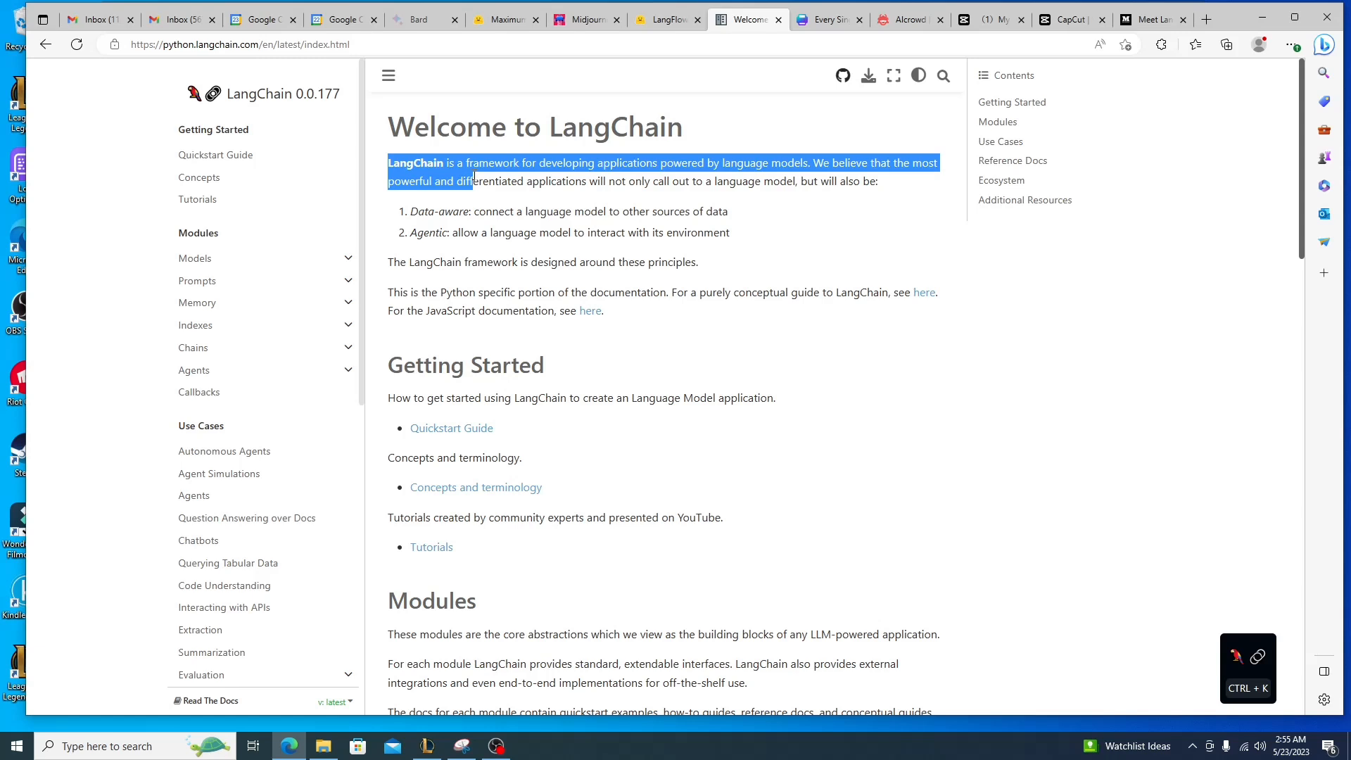
drag(475, 176, 515, 182)
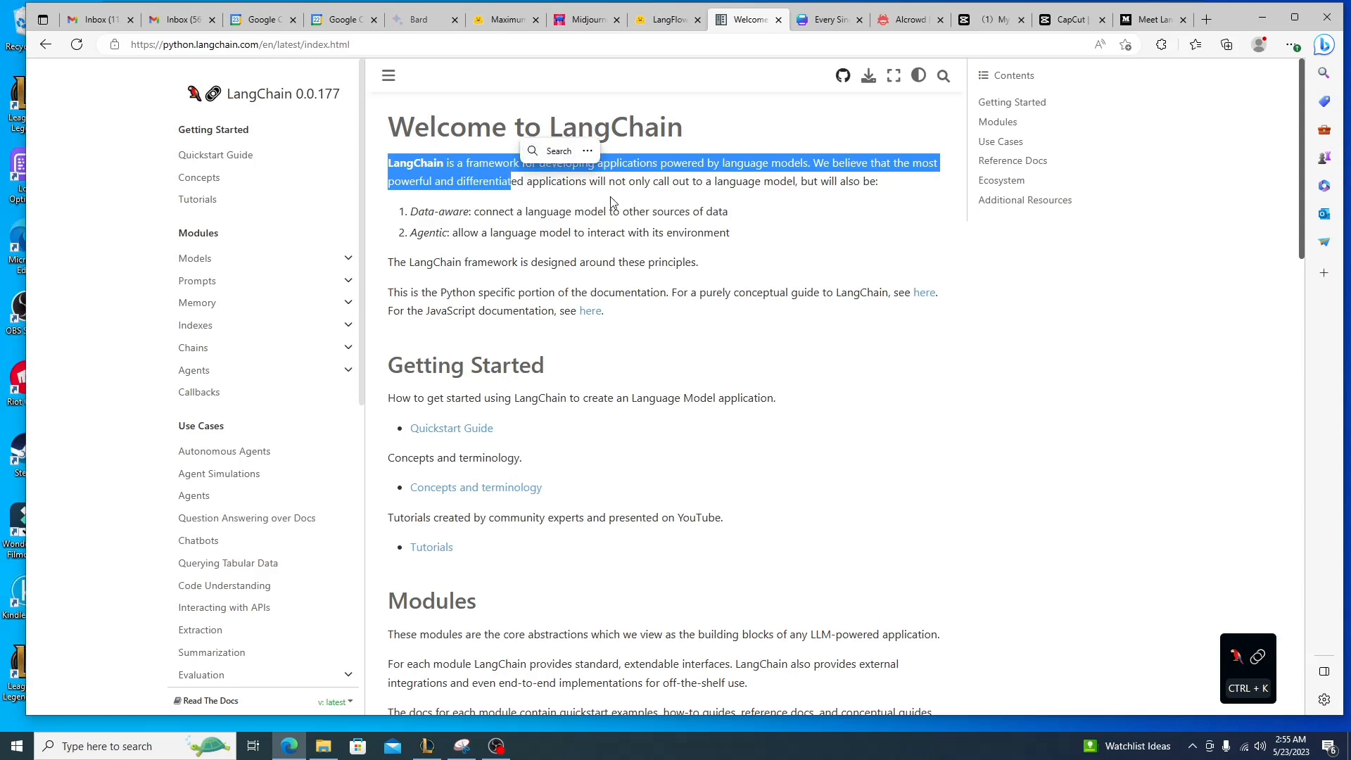
click(633, 200)
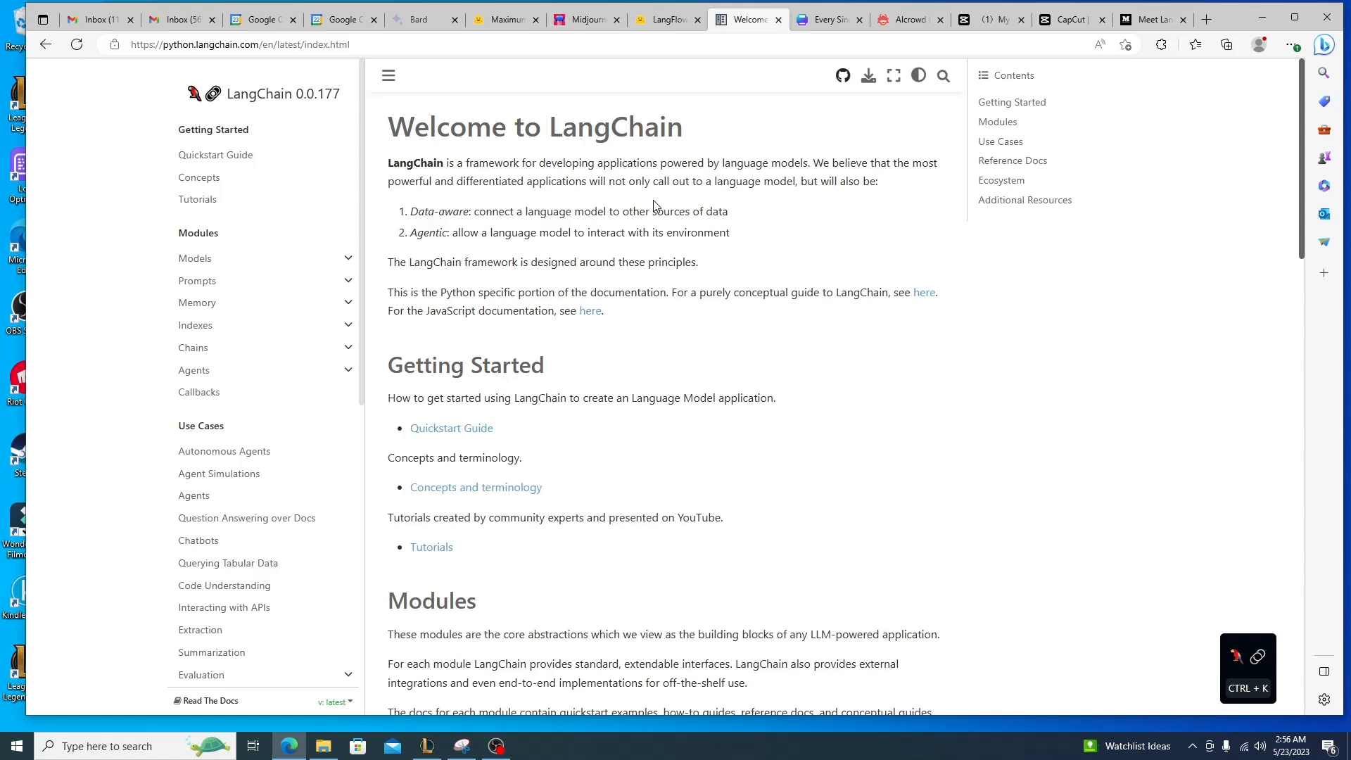
Switch to the LangFlow space on Hugging Face and examine the Chains and Document Loaders components
click(665, 19)
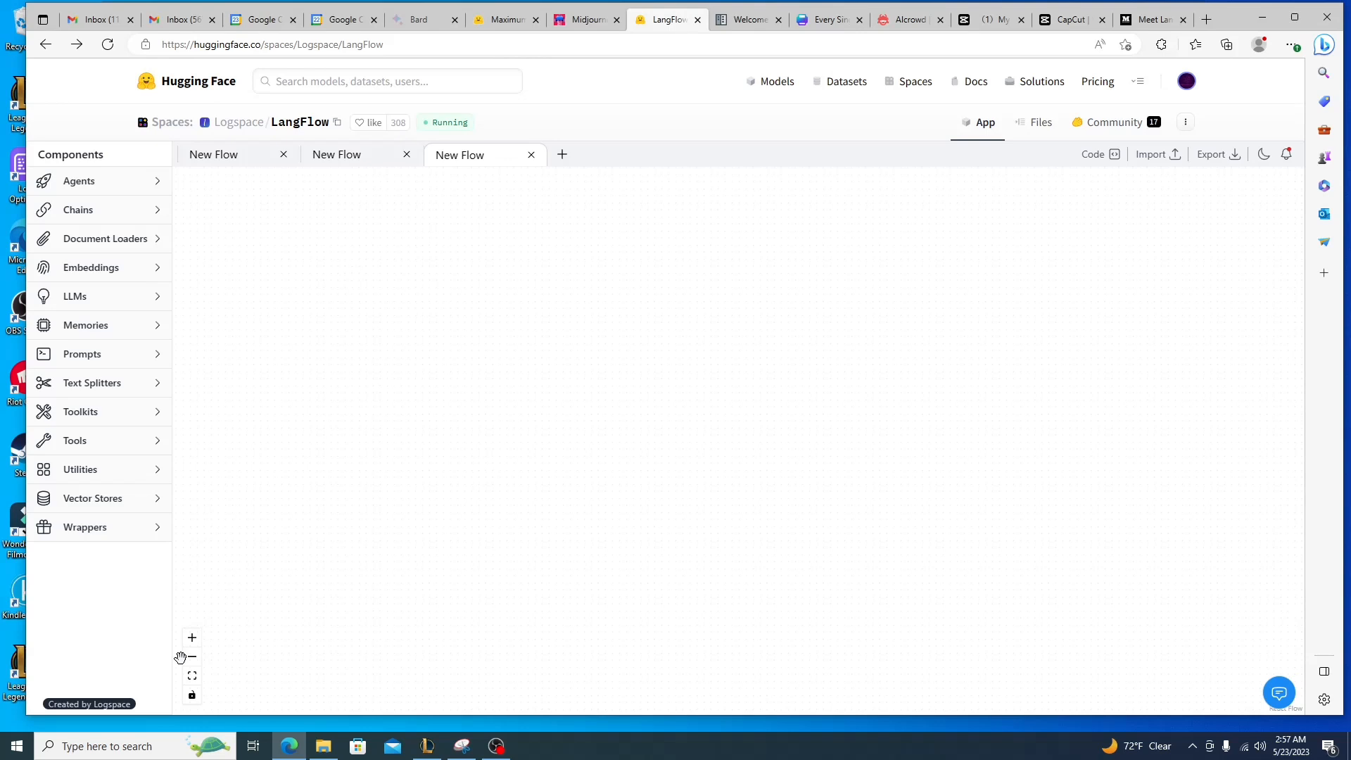
click(192, 639)
click(193, 657)
click(112, 189)
click(113, 185)
click(100, 210)
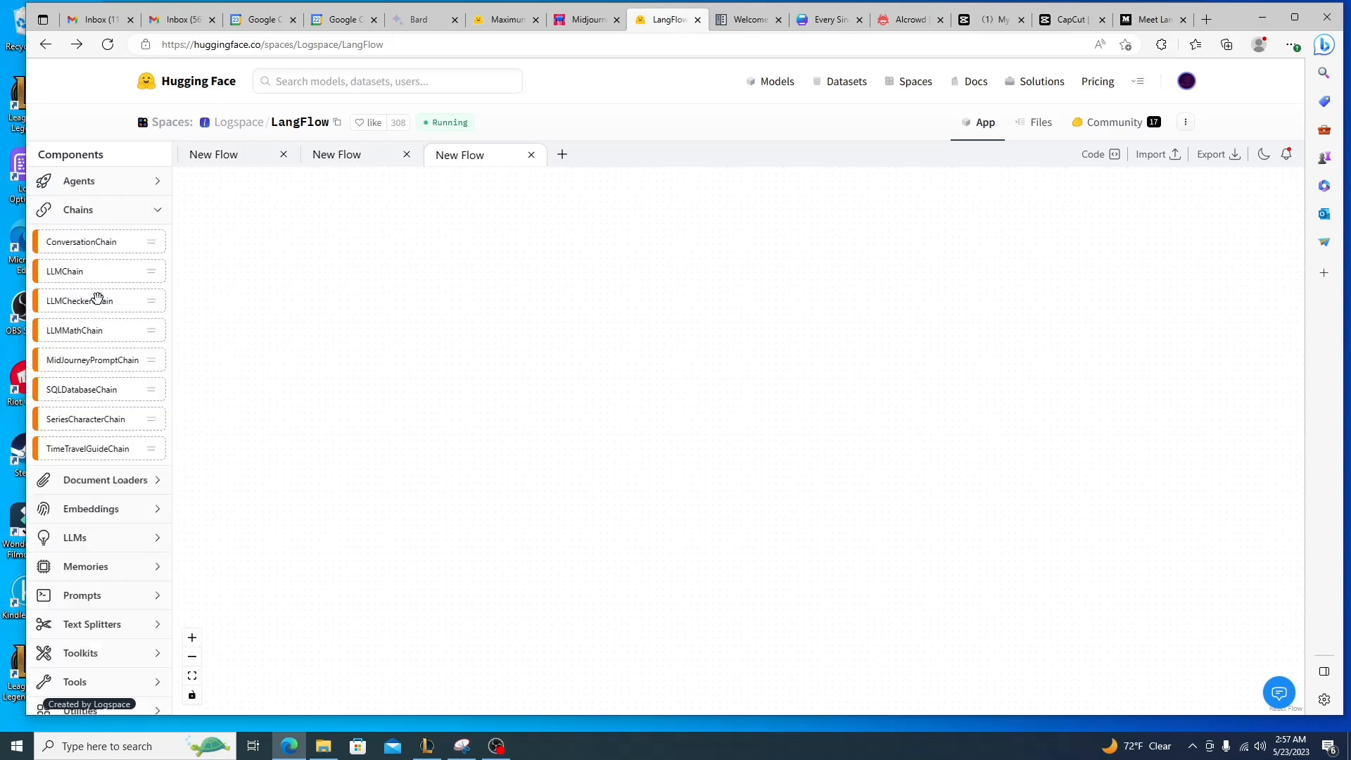
click(111, 218)
click(93, 242)
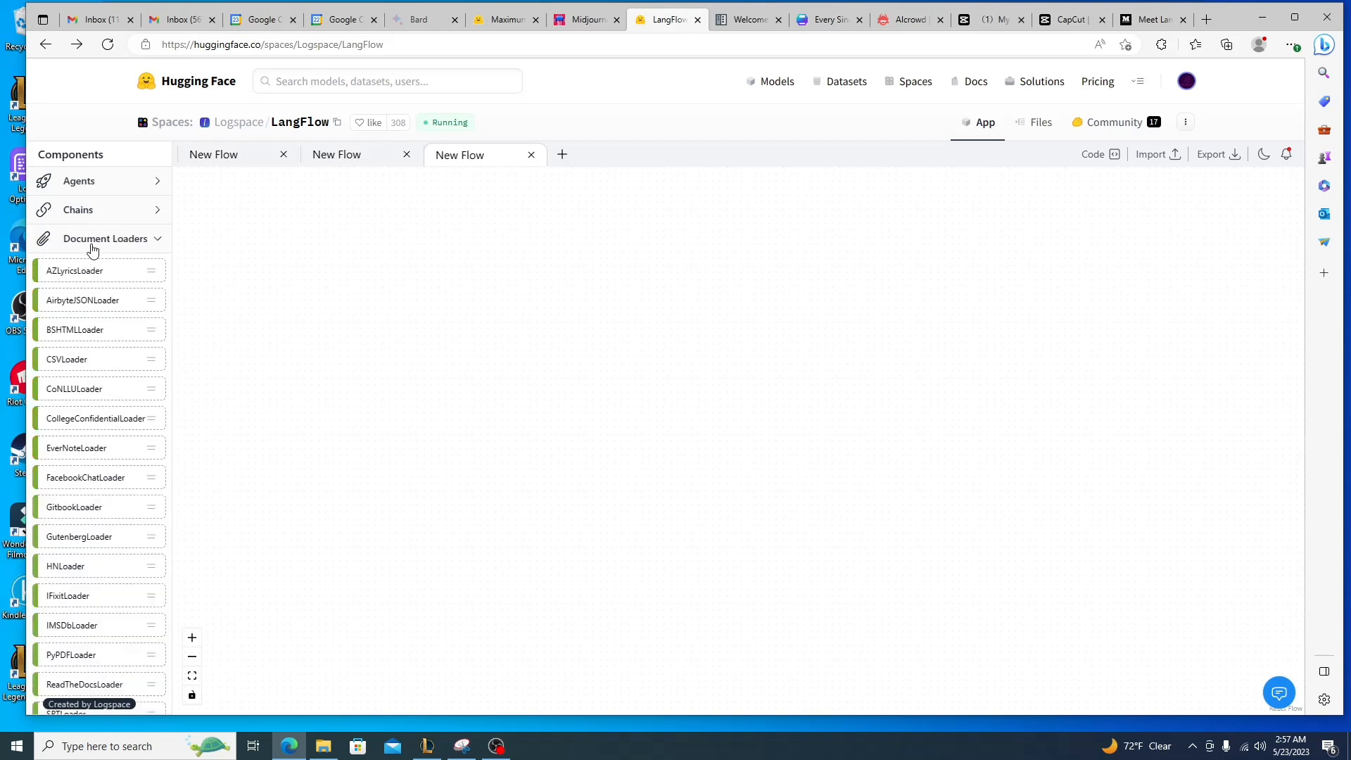
click(92, 243)
Examine the available Memories, Prompts and Agents components
click(97, 327)
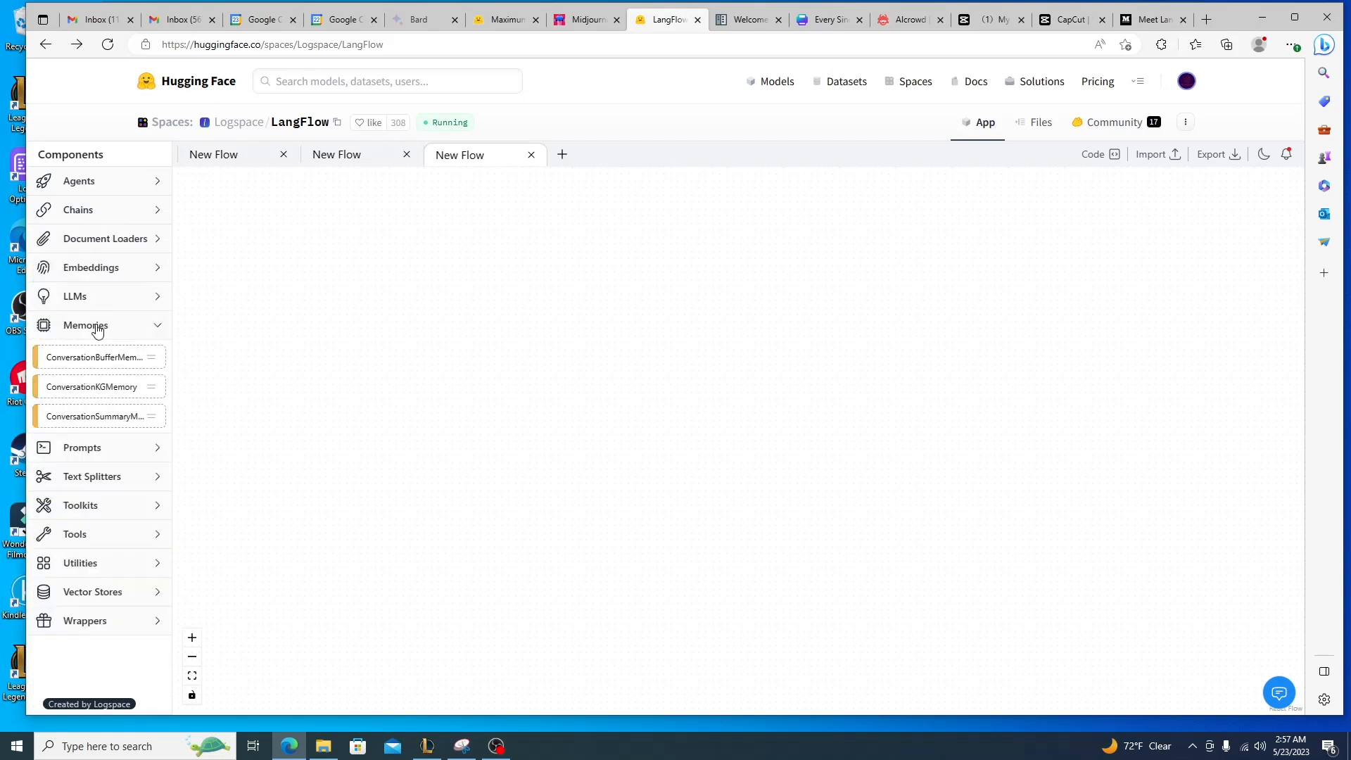
click(97, 326)
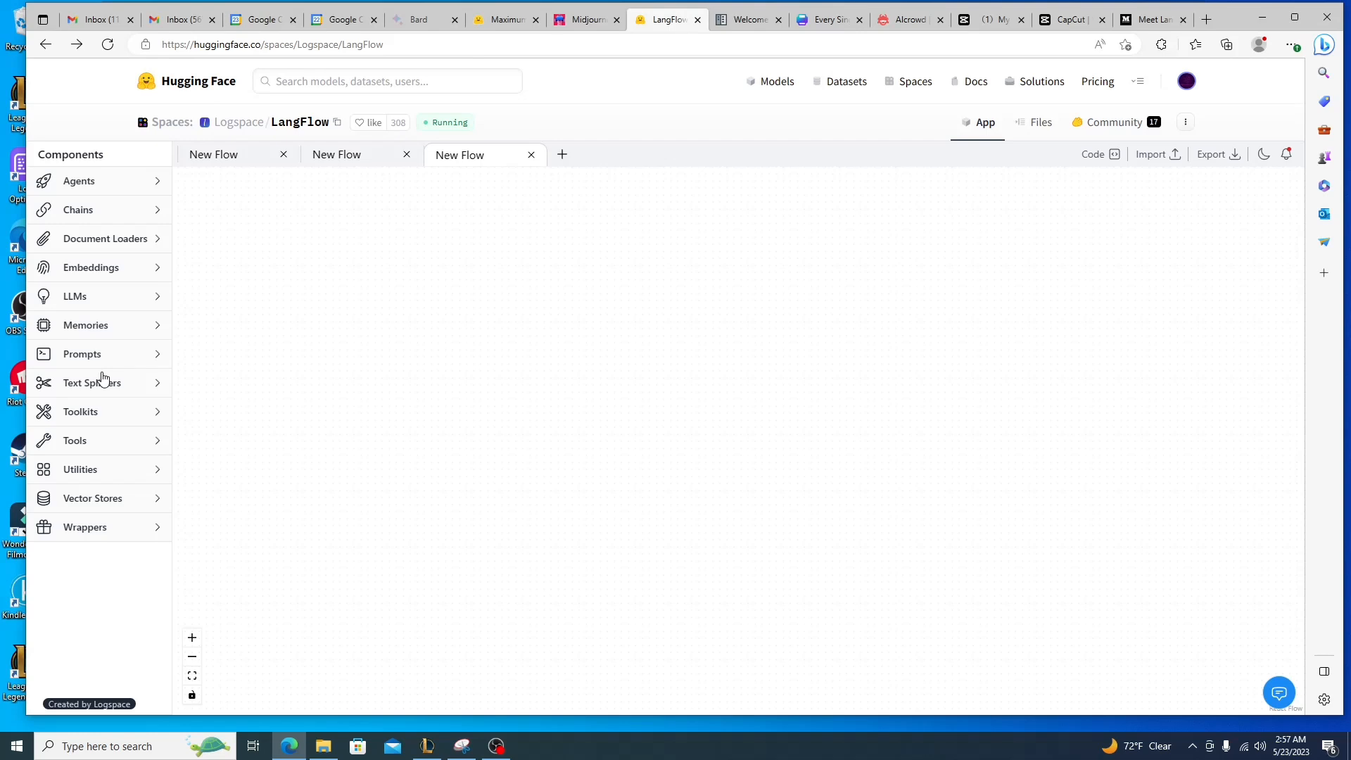
click(102, 327)
click(104, 329)
click(97, 357)
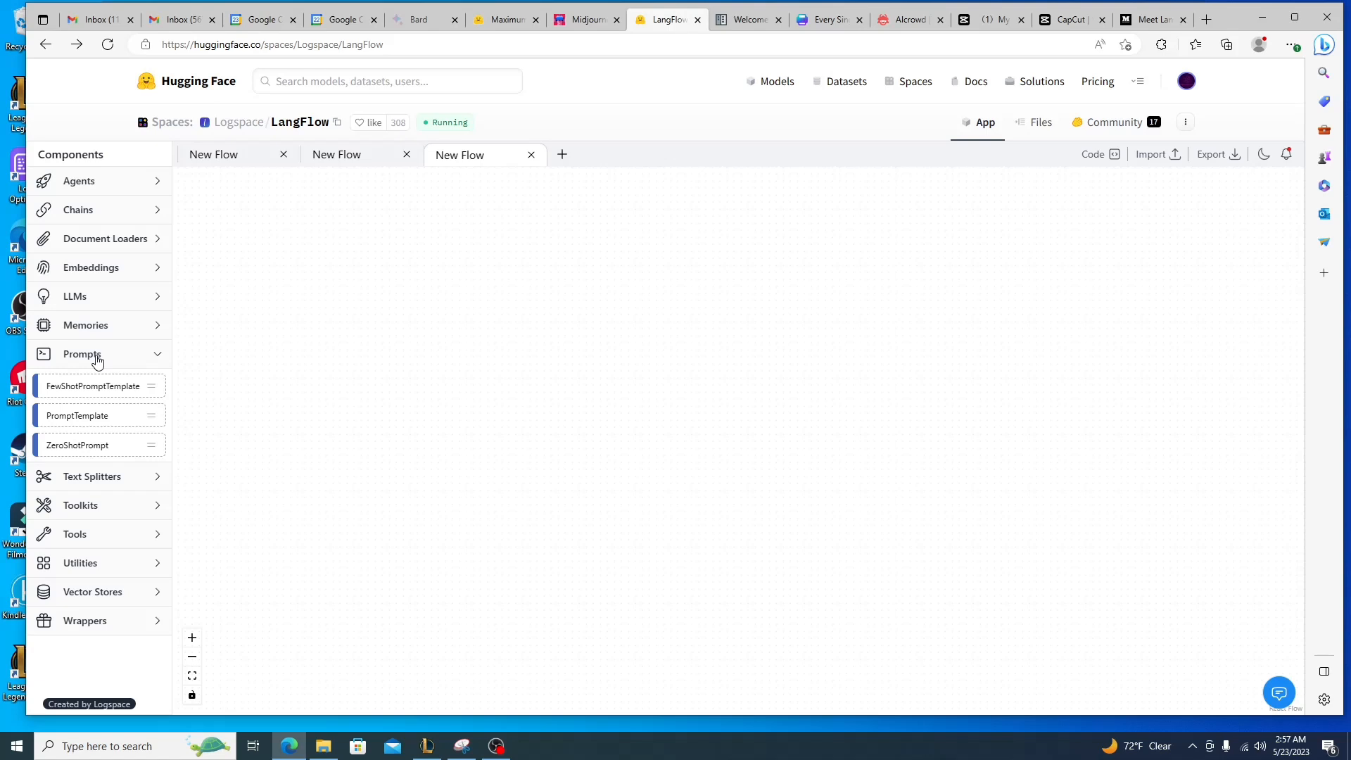
click(97, 359)
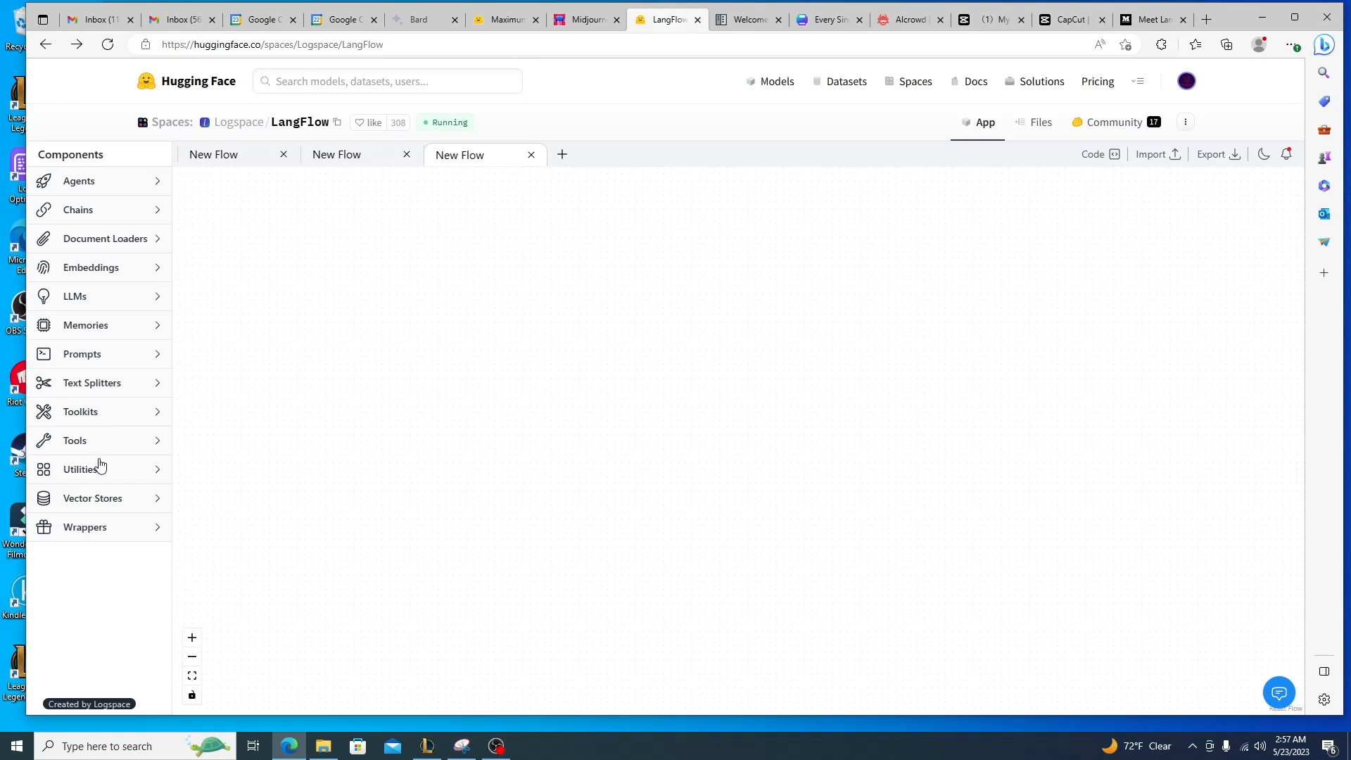
click(81, 182)
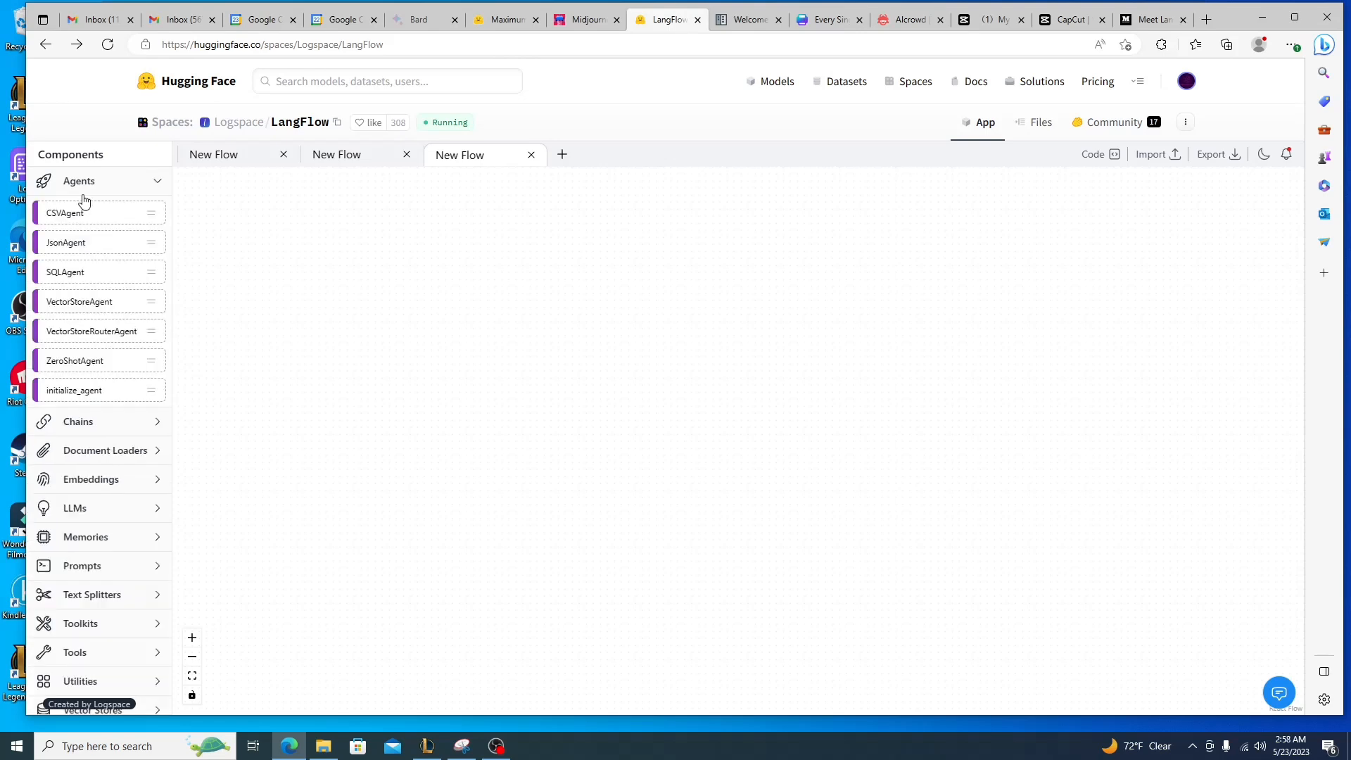
click(83, 191)
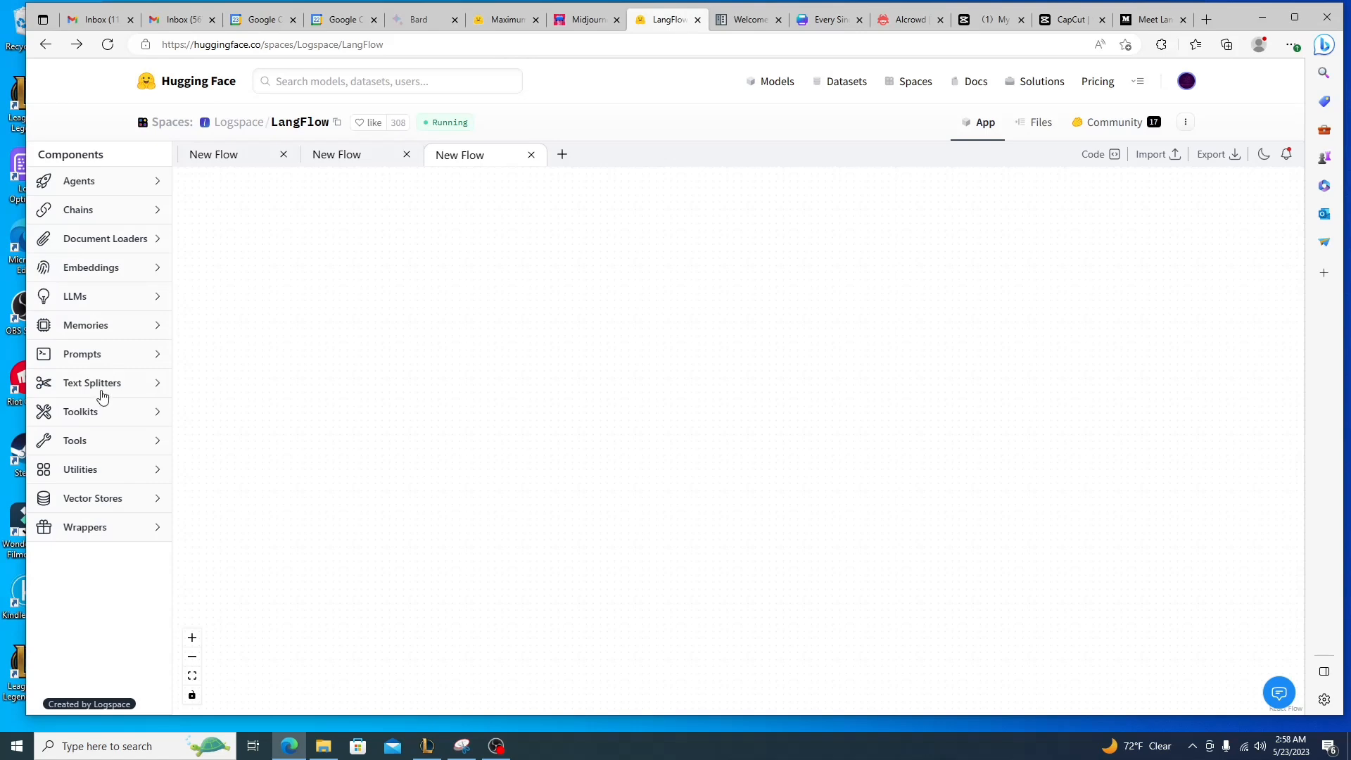
Add a ChatOpenAI component from the LLMs category to the empty flow and position it near the canvas centre
click(98, 299)
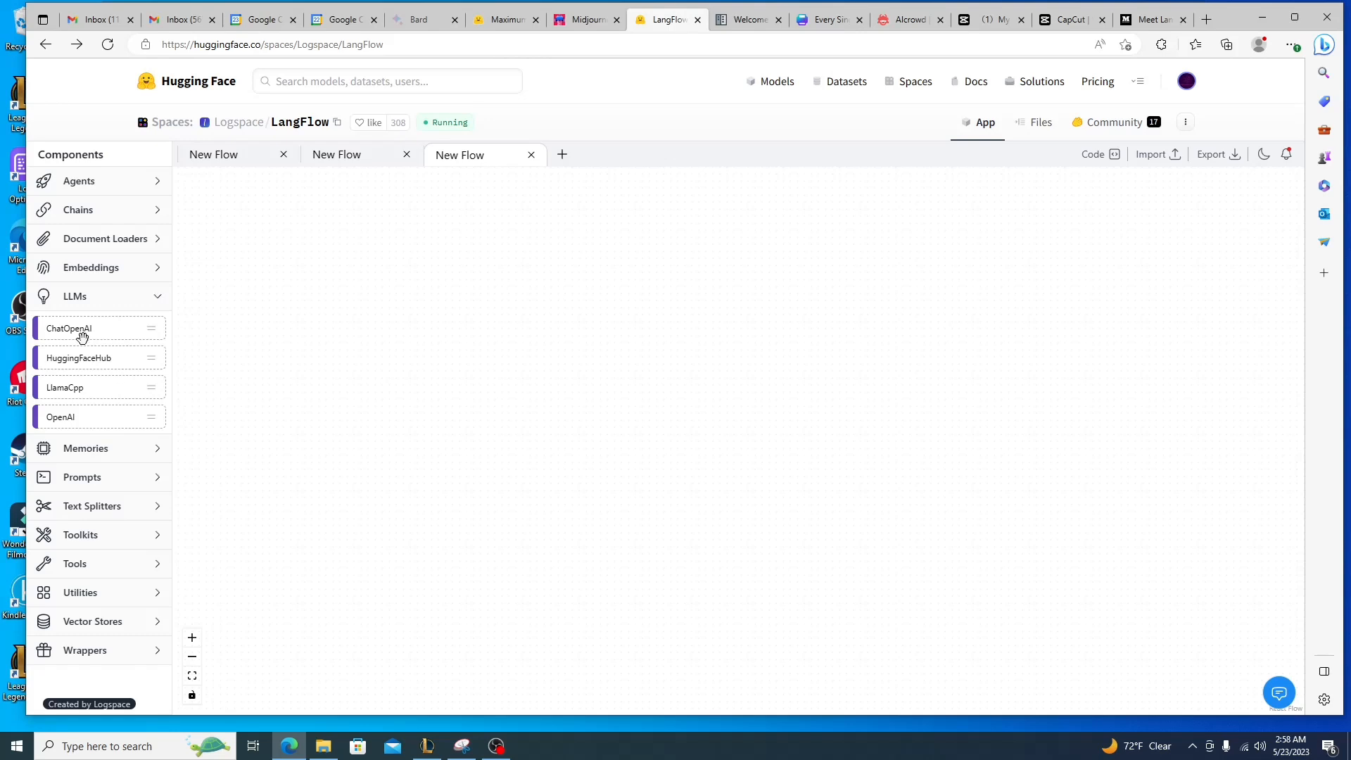
drag(99, 337, 390, 309)
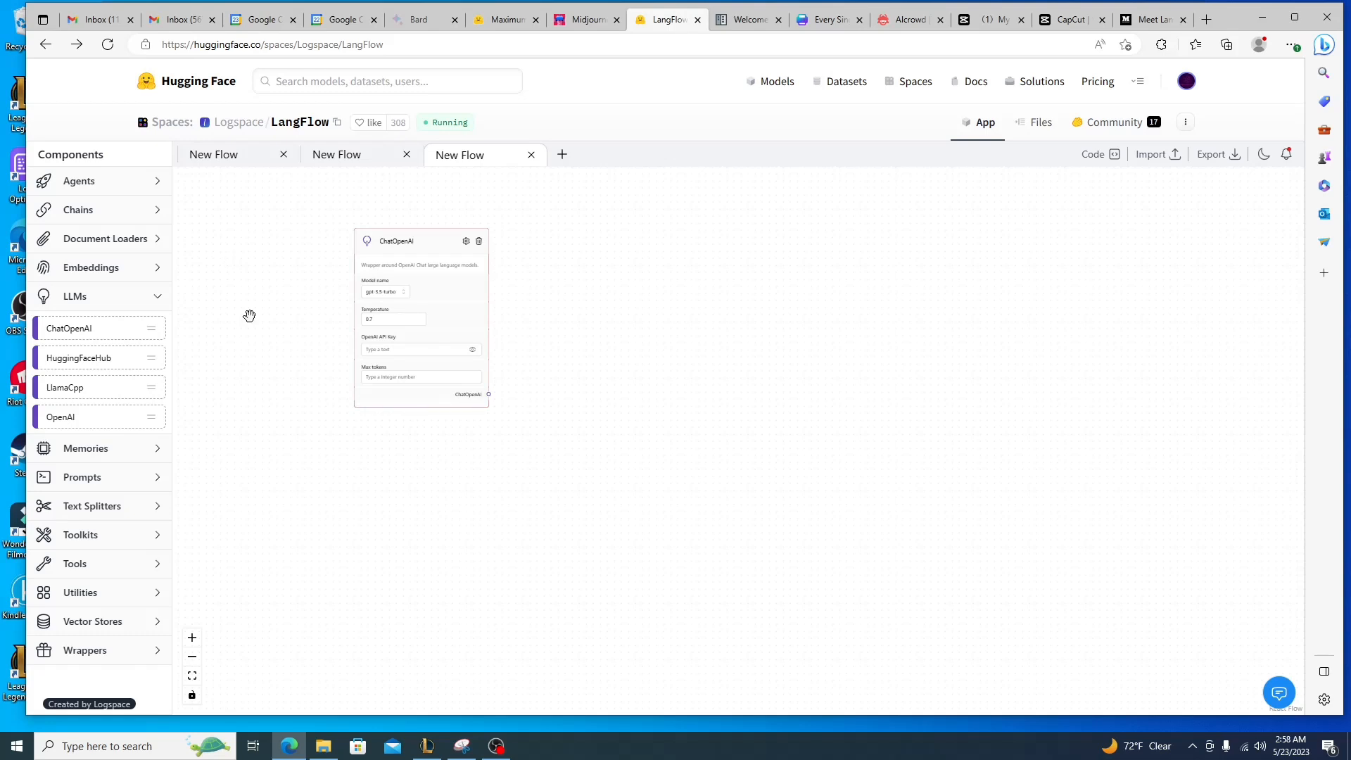
click(193, 639)
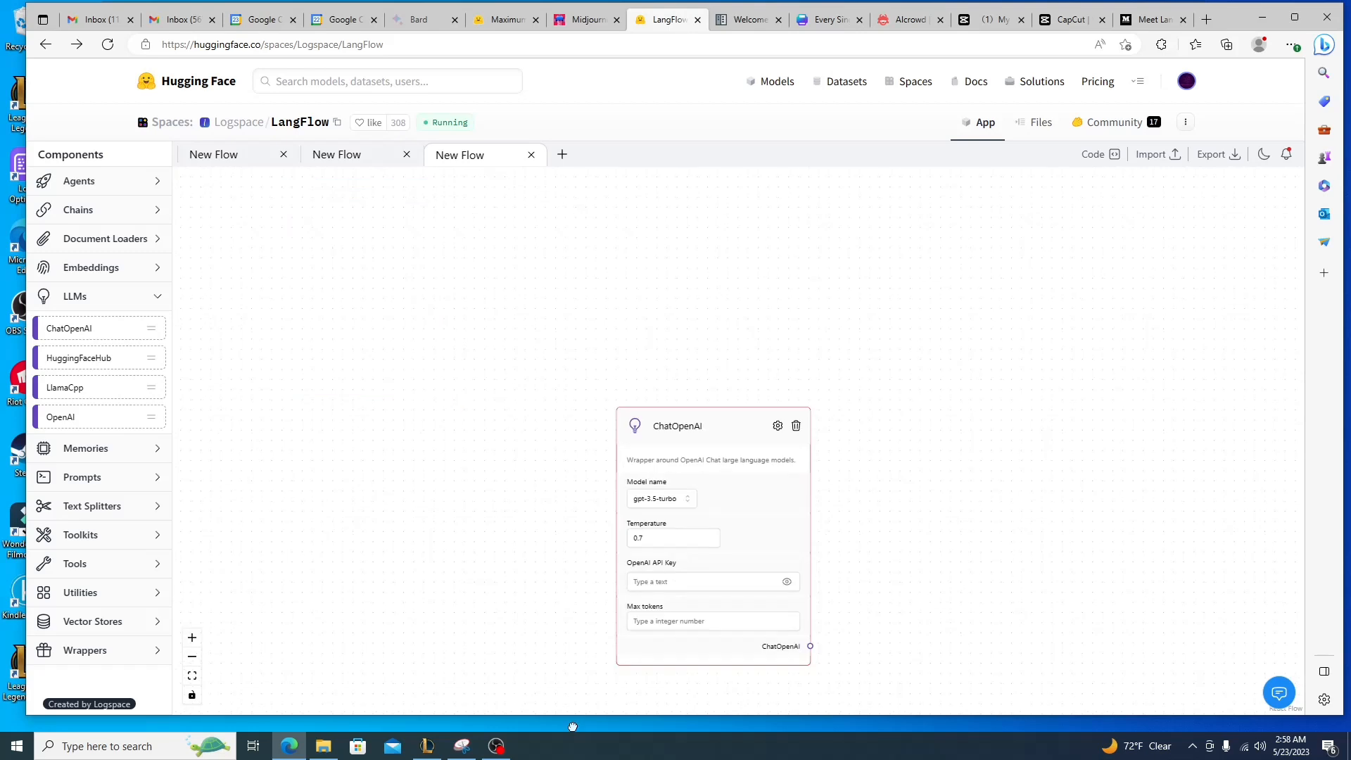
drag(573, 726, 496, 657)
click(193, 638)
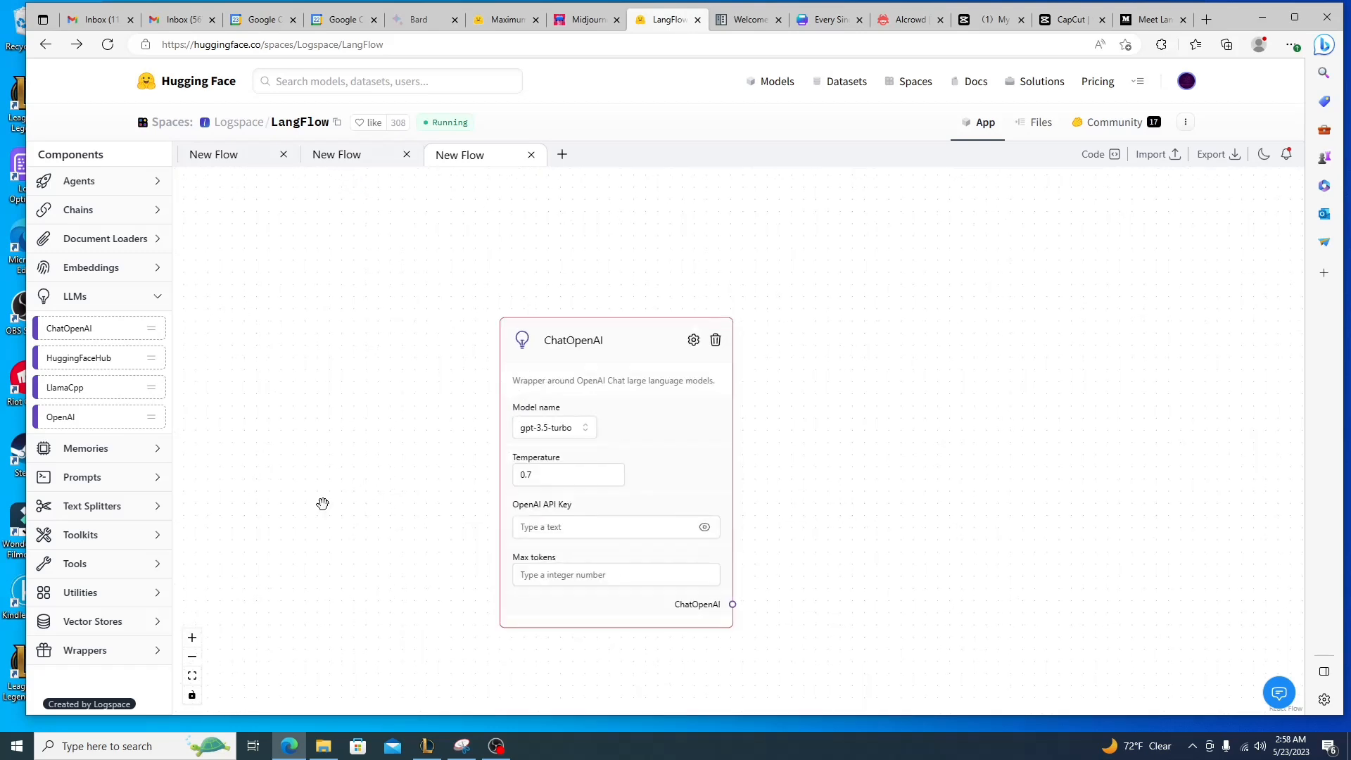
drag(577, 461, 582, 483)
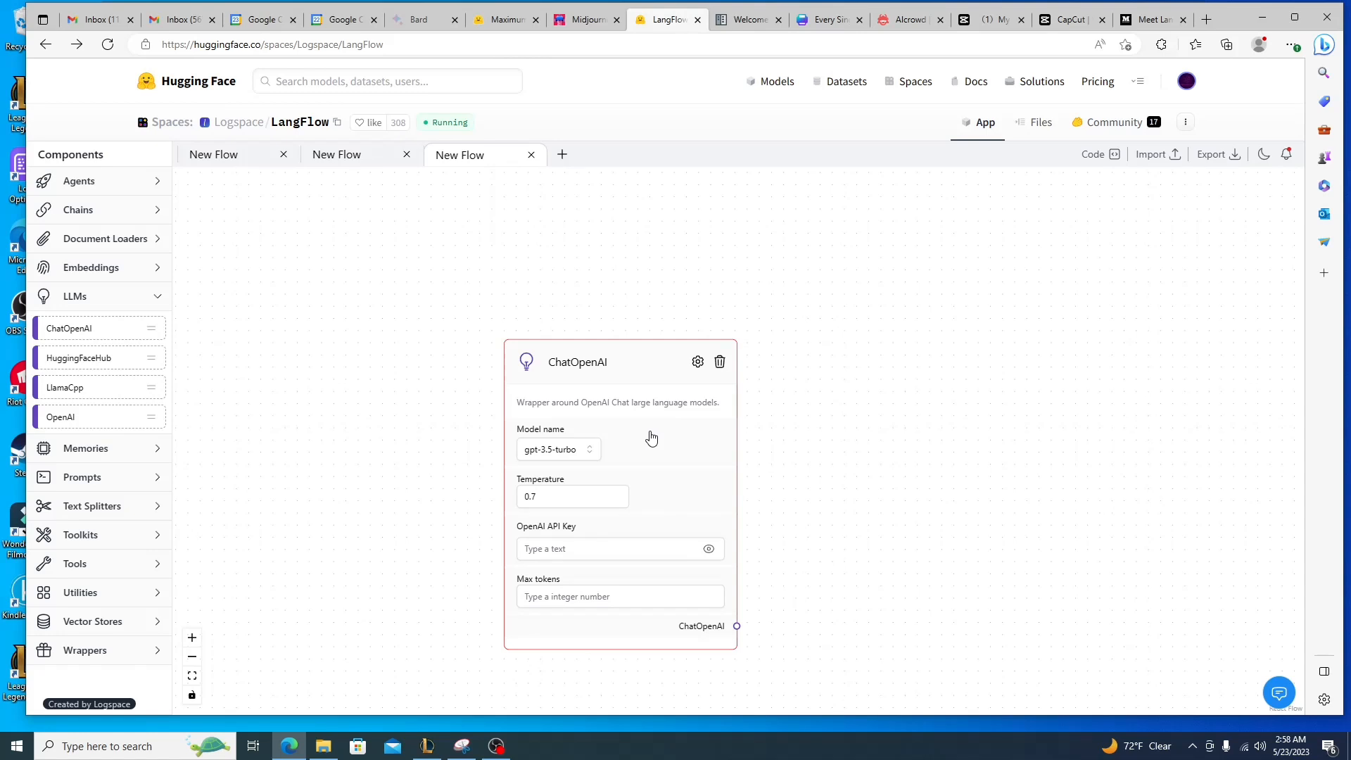
View the ChatOpenAI component's model name options and delete the component from the flow
click(556, 449)
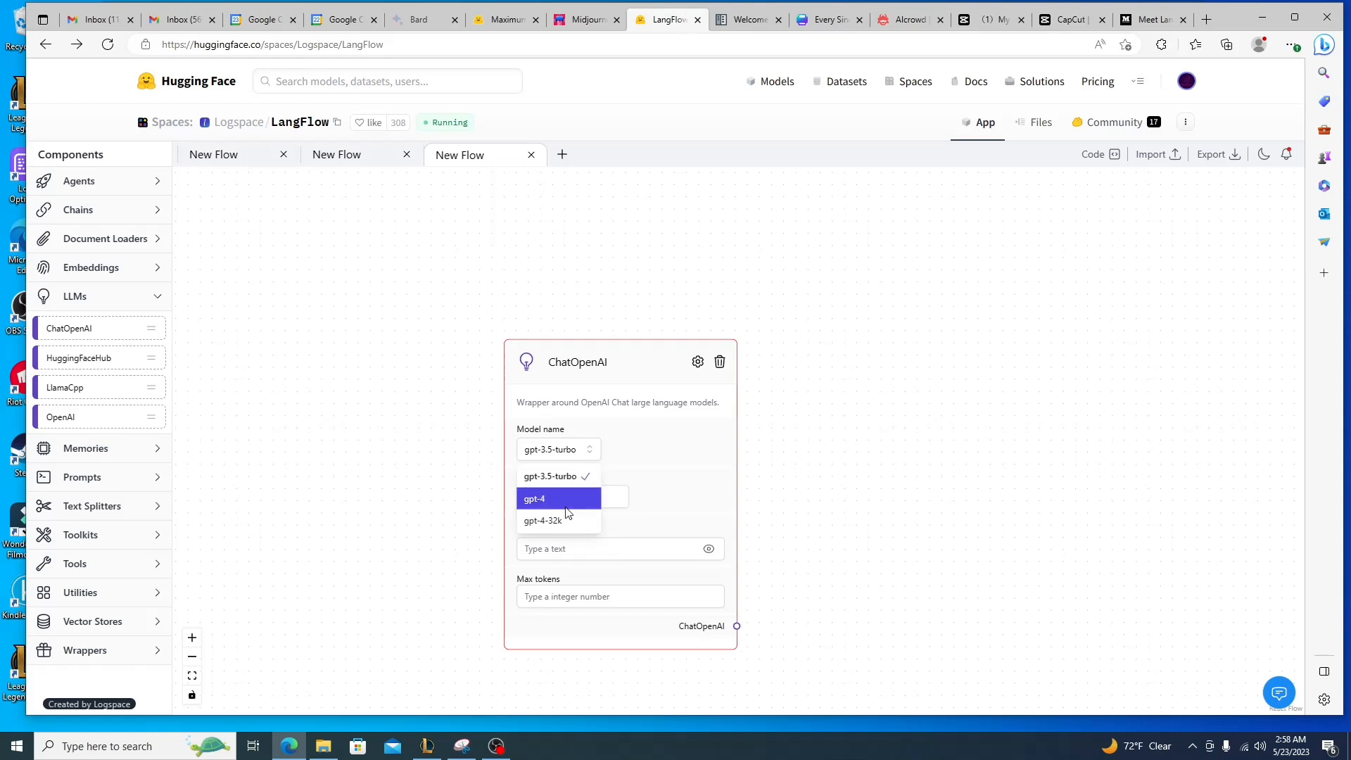
click(570, 549)
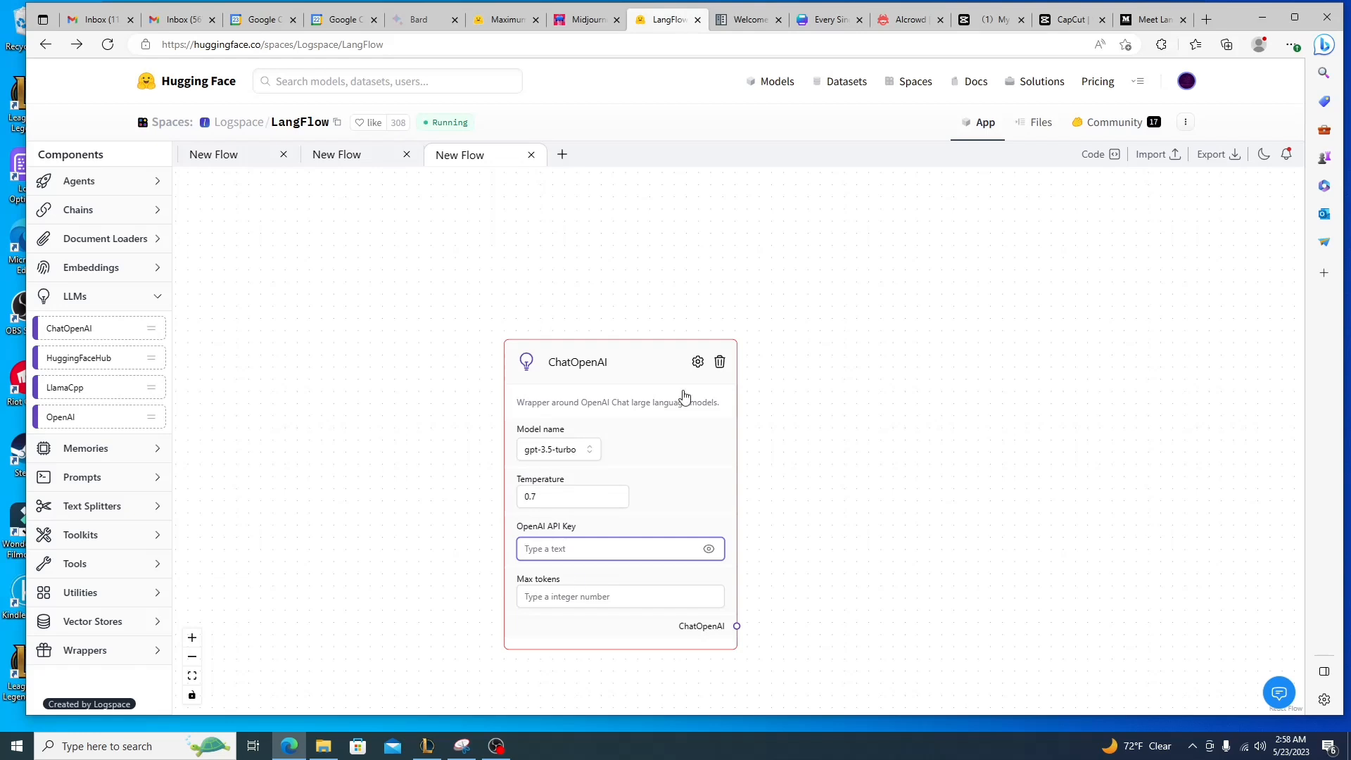
click(719, 362)
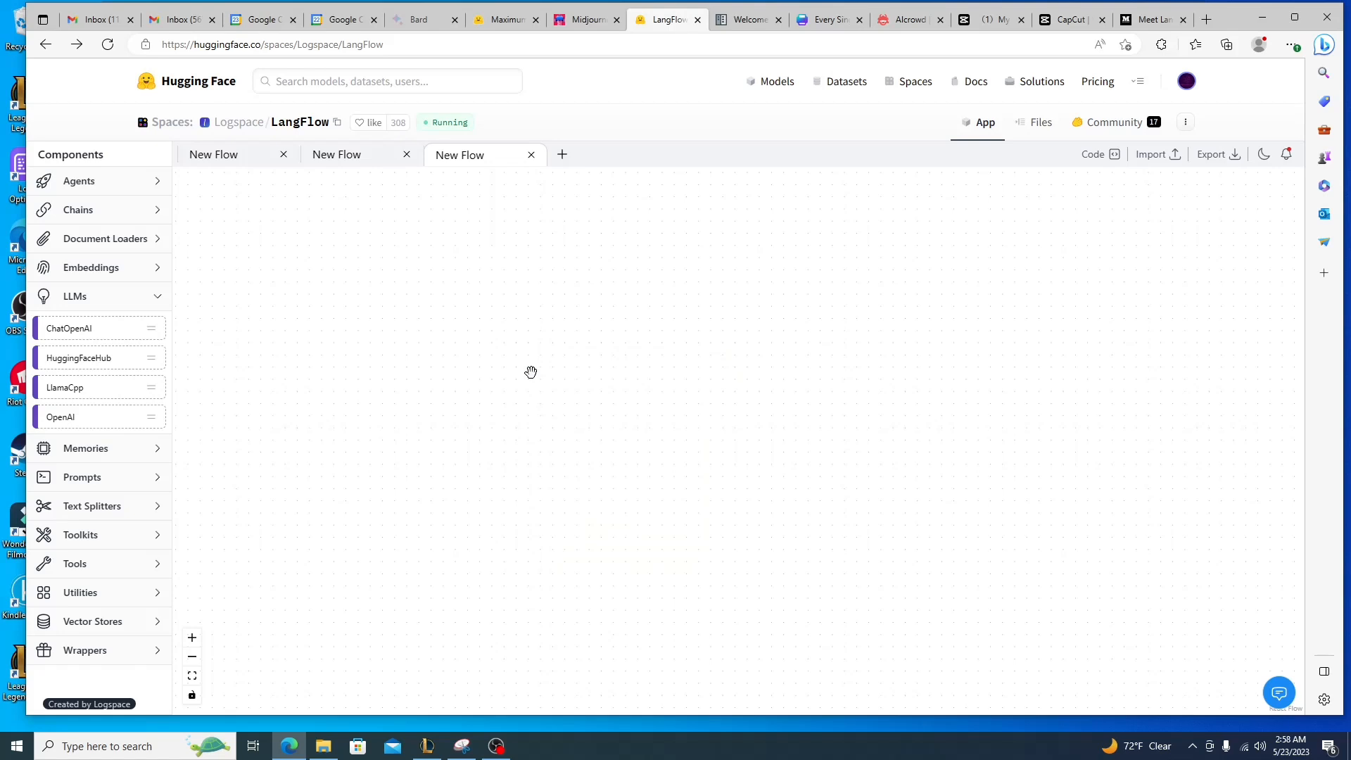
Try out a HuggingFaceHub component in the flow, viewing its Repo id field, and remove it
drag(75, 362, 542, 544)
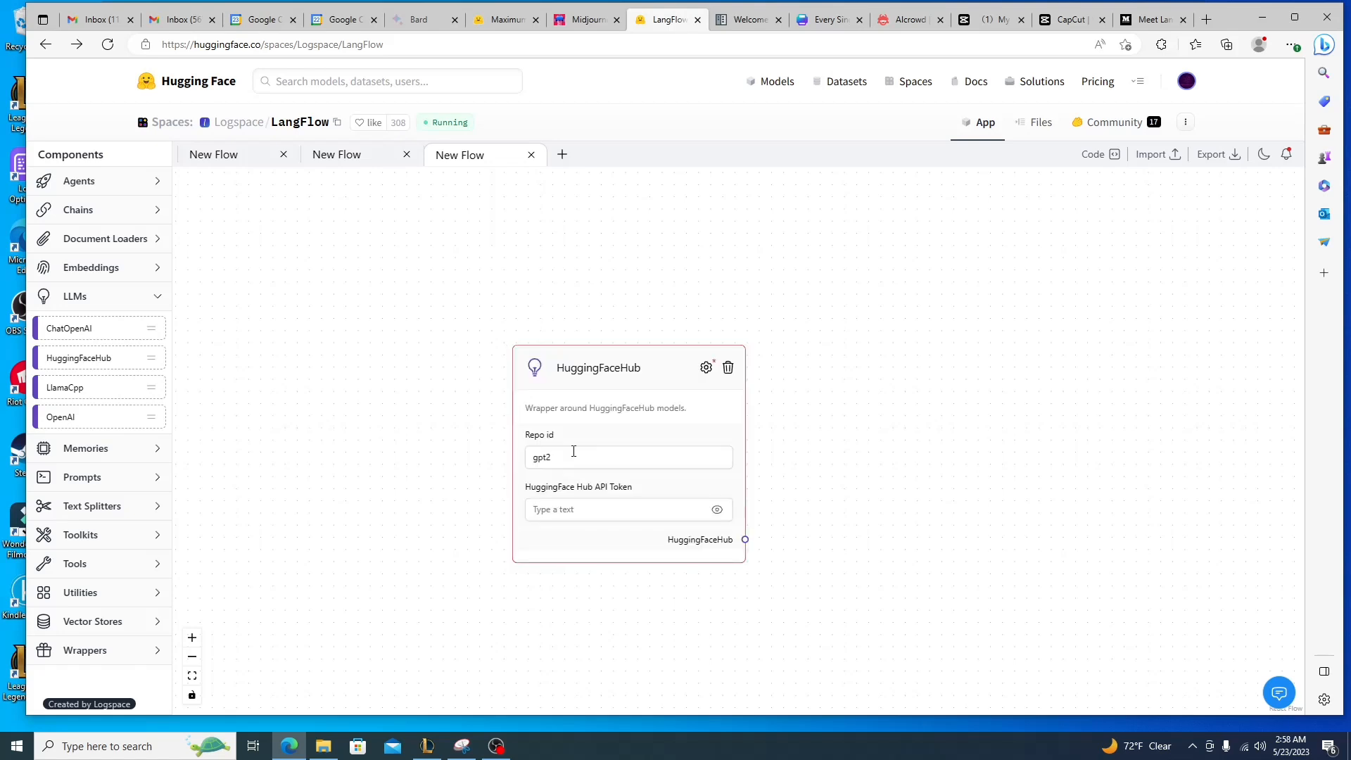
drag(574, 451, 508, 458)
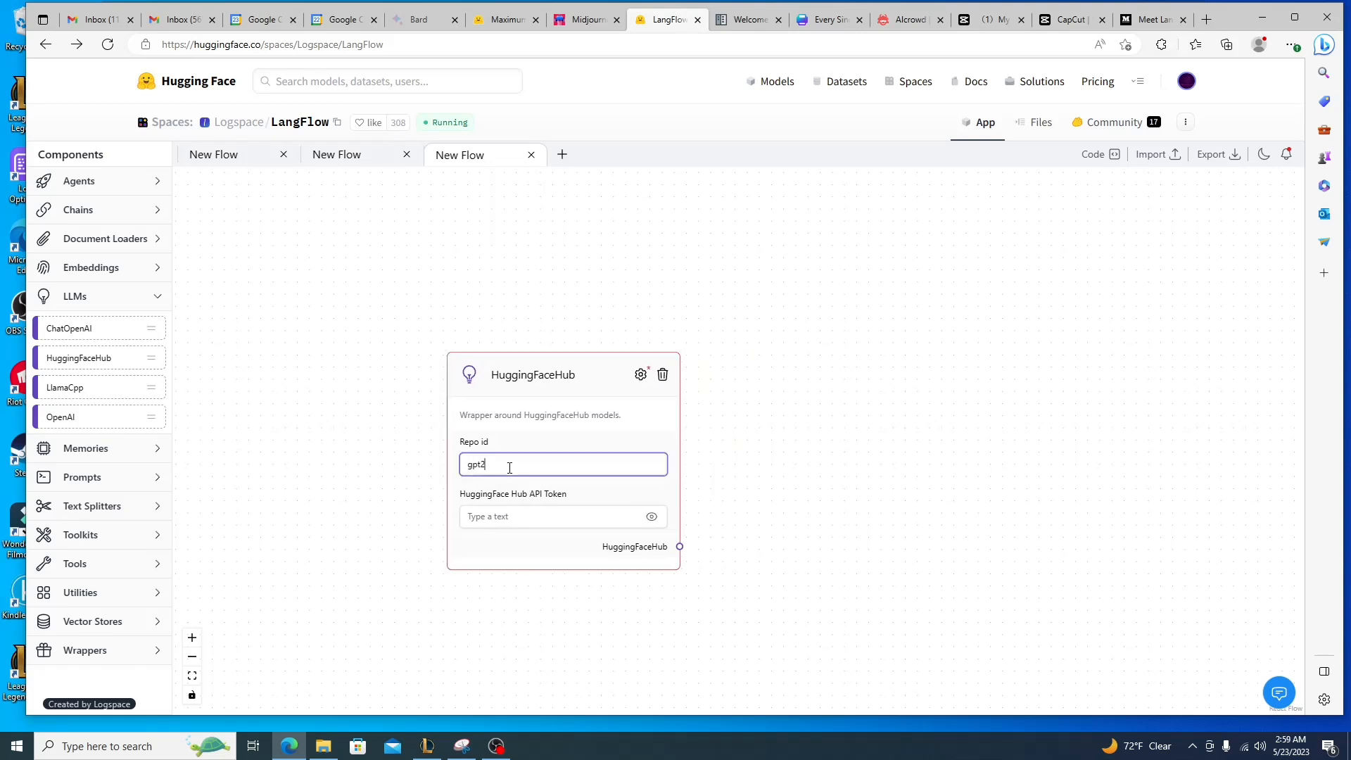
key(Tab)
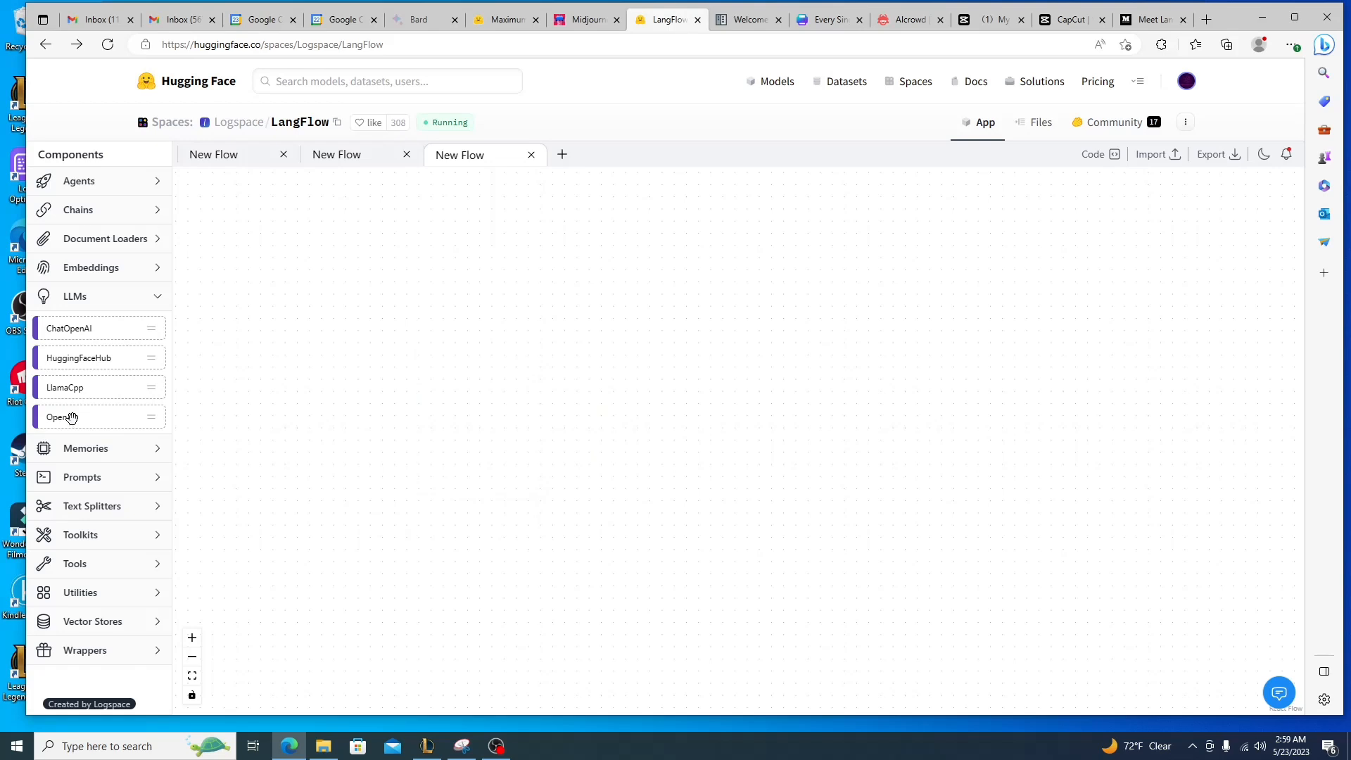
Place a LlamaCpp model component and a CSVAgent component side by side in the flow, with the agent to the right
click(496, 444)
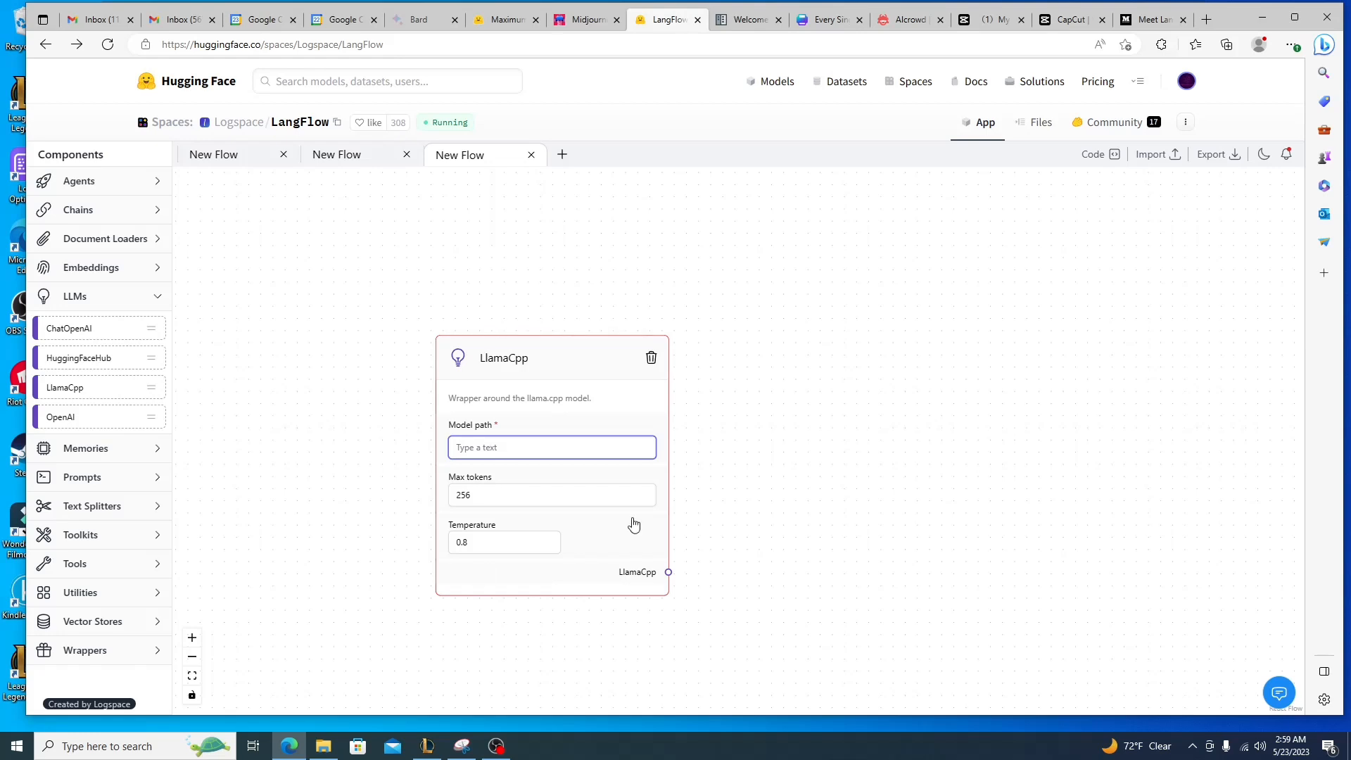
drag(634, 524, 436, 471)
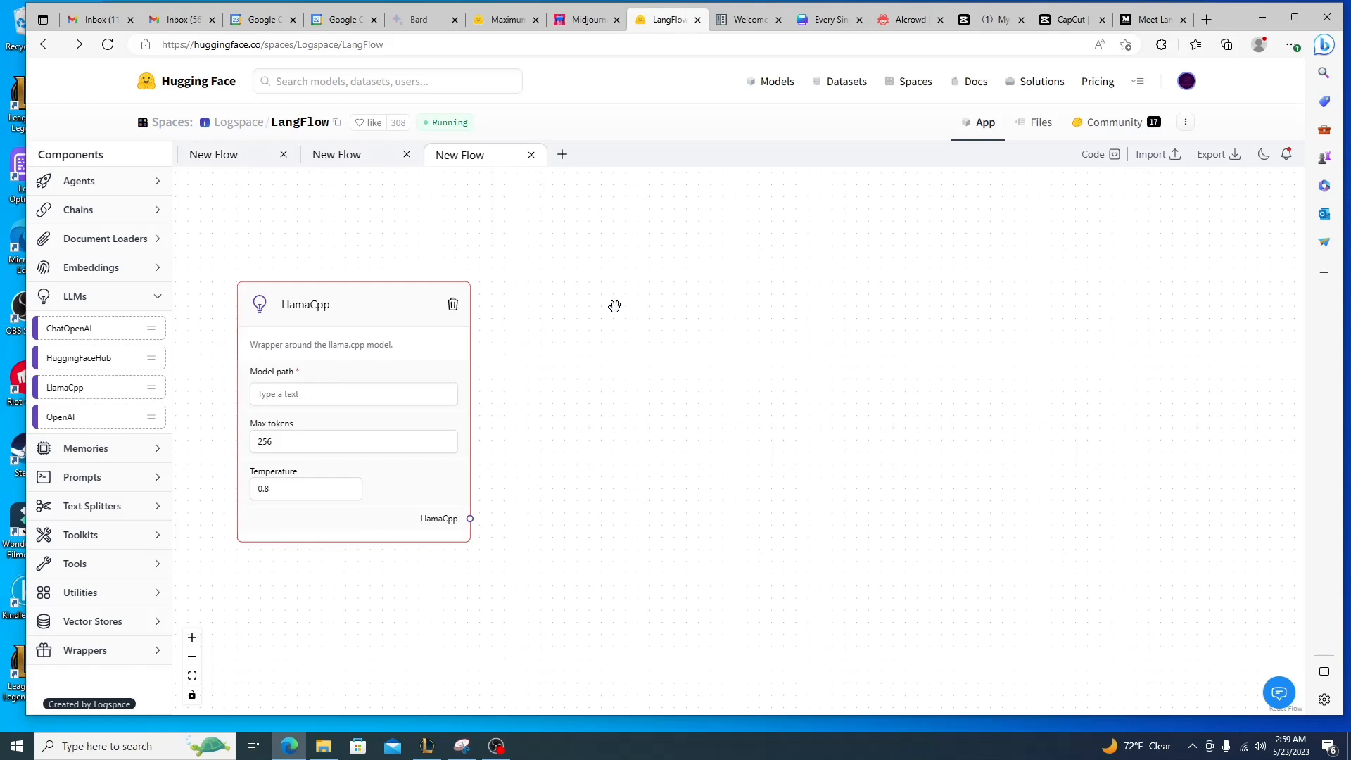
click(129, 188)
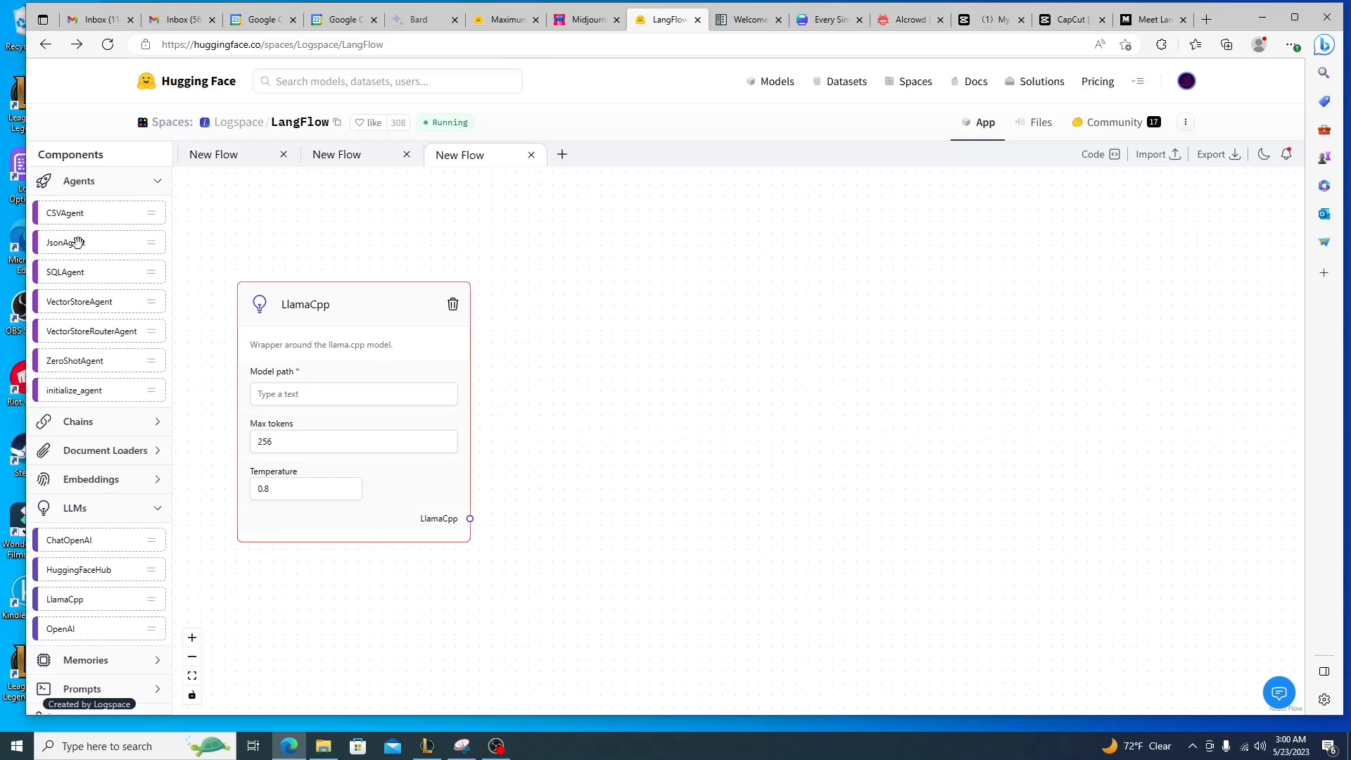
drag(78, 242, 788, 254)
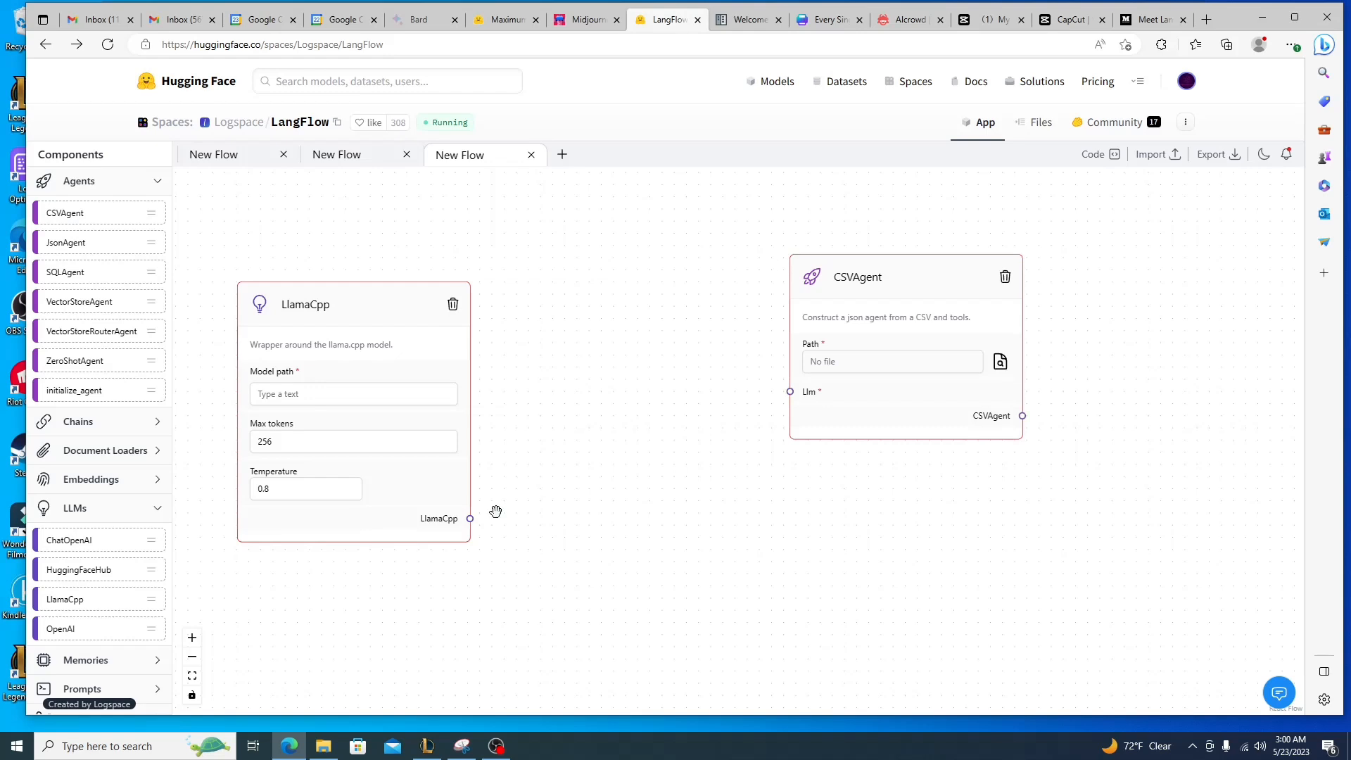
Connect the LlamaCpp output to the CSVAgent's Llm input and browse for the agent's CSV file without choosing one
drag(470, 518, 742, 459)
drag(742, 459, 541, 519)
drag(541, 519, 789, 392)
click(1000, 362)
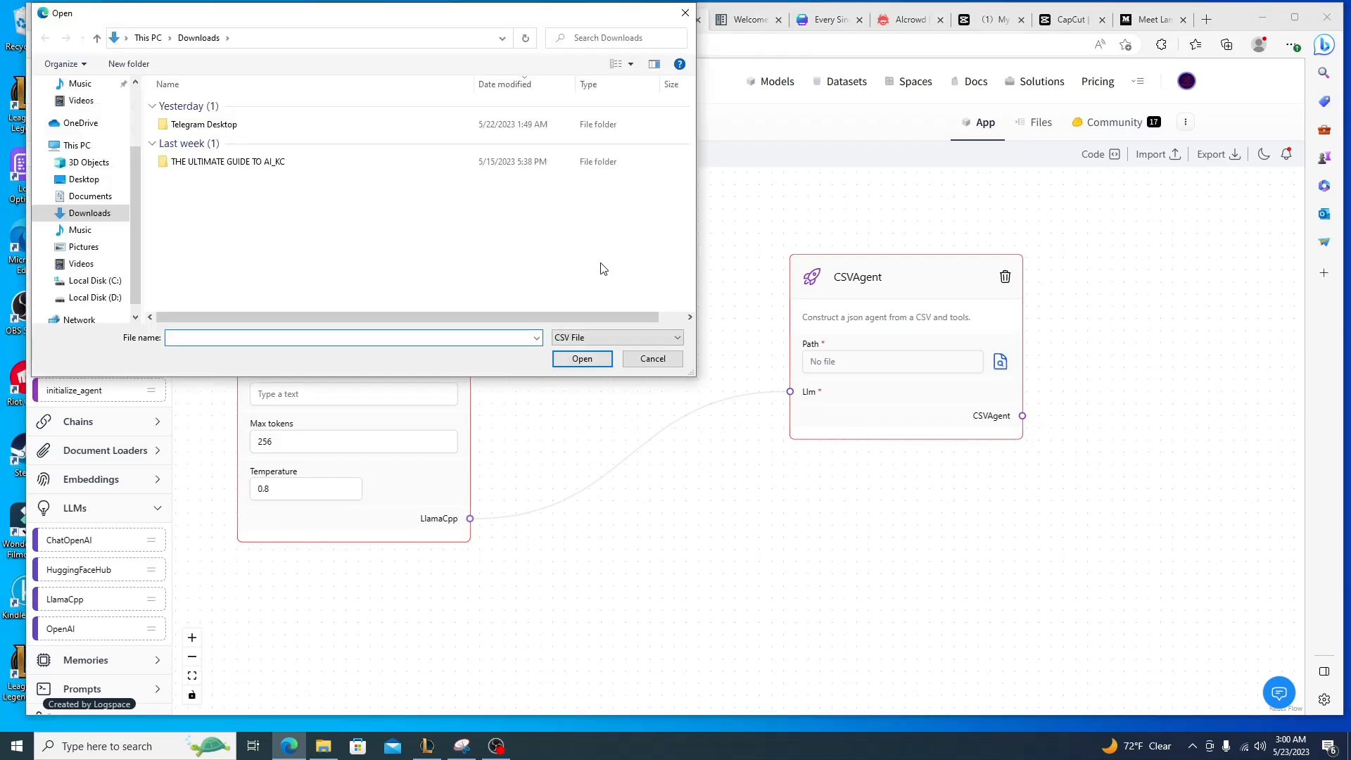
key(Escape)
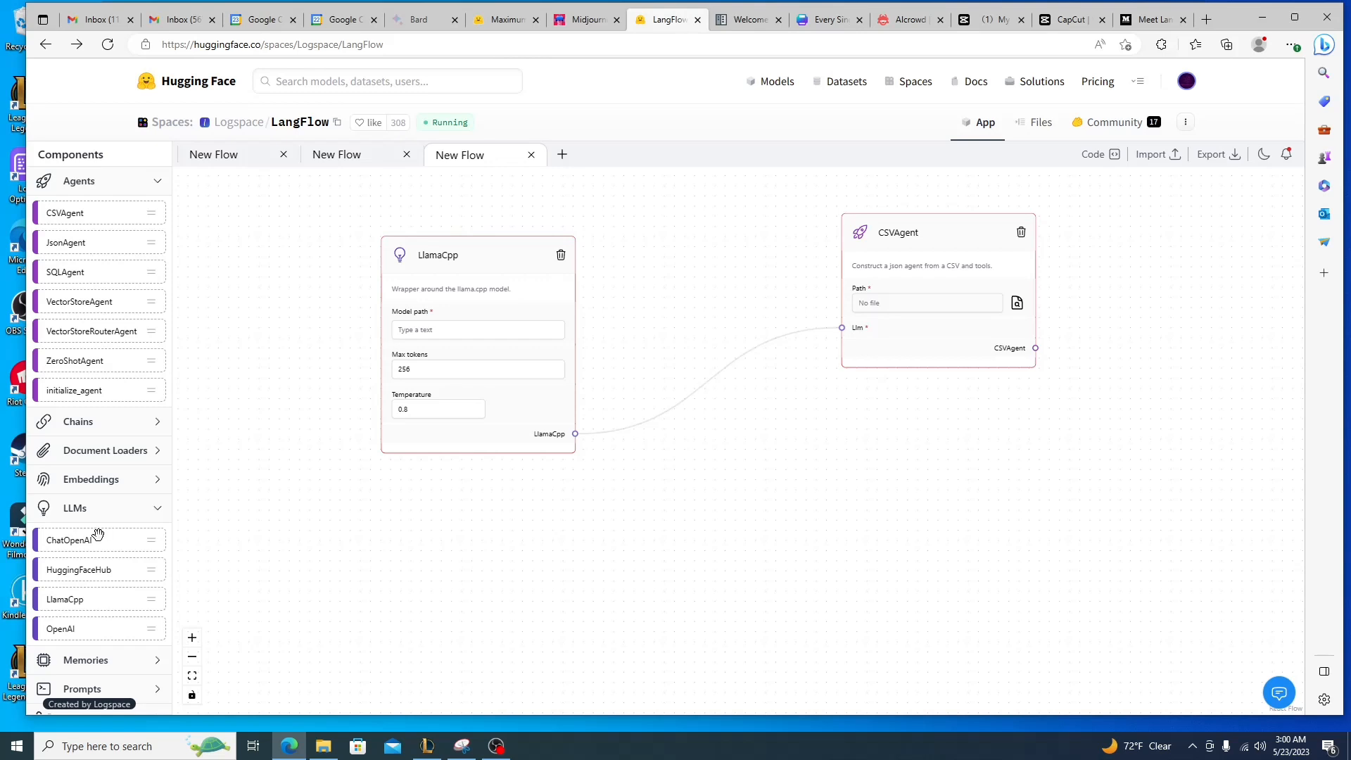
Add a ChatOpenAI component directly below LlamaCpp and an SQLAgent component beside it, below the CSVAgent
drag(97, 534, 510, 577)
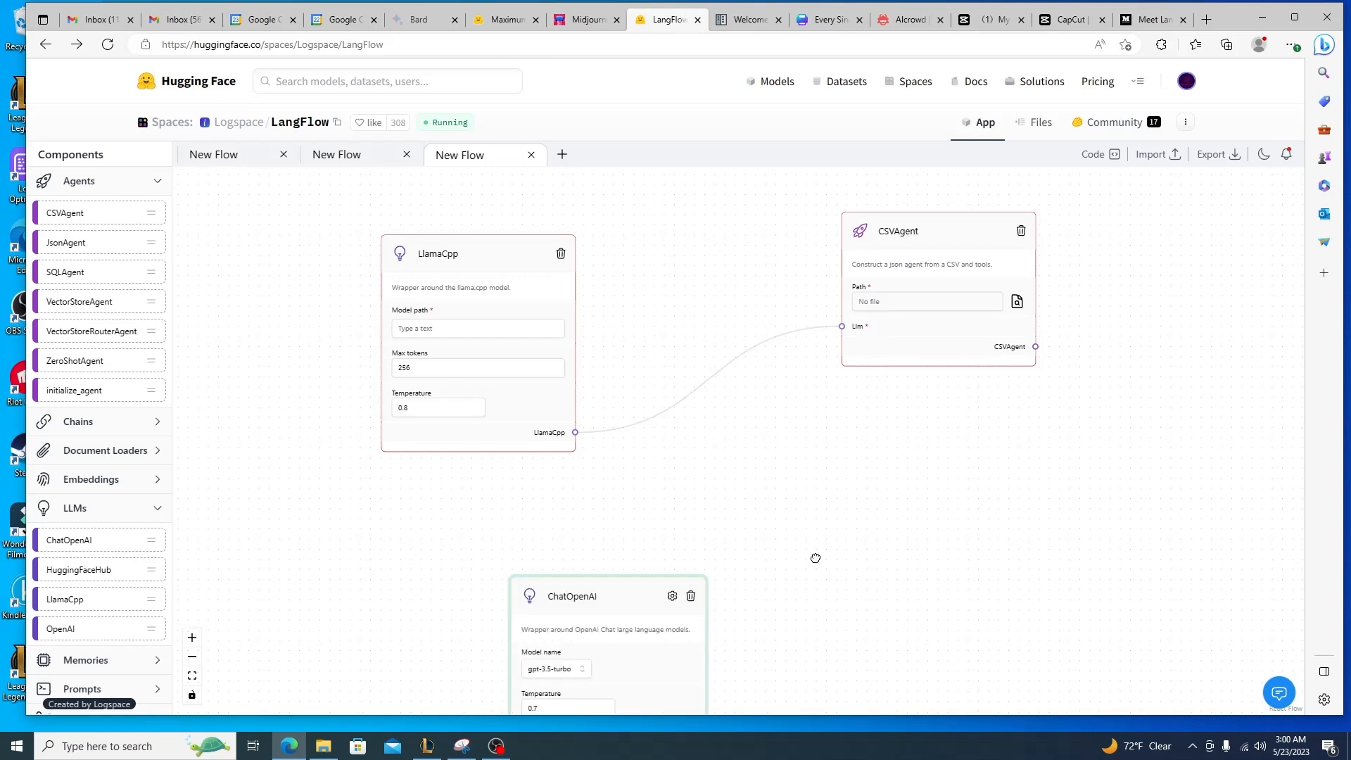
drag(815, 558, 767, 497)
drag(585, 595, 719, 461)
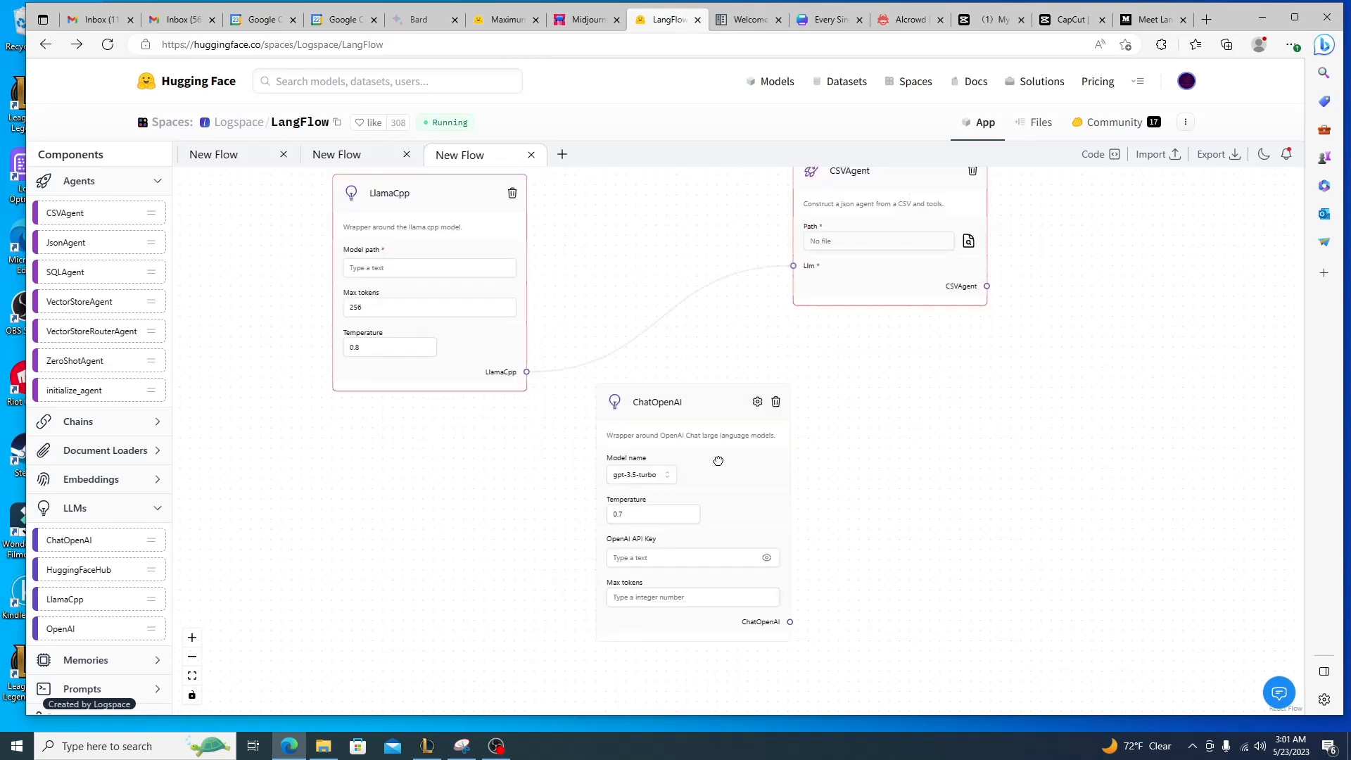
drag(718, 461, 432, 484)
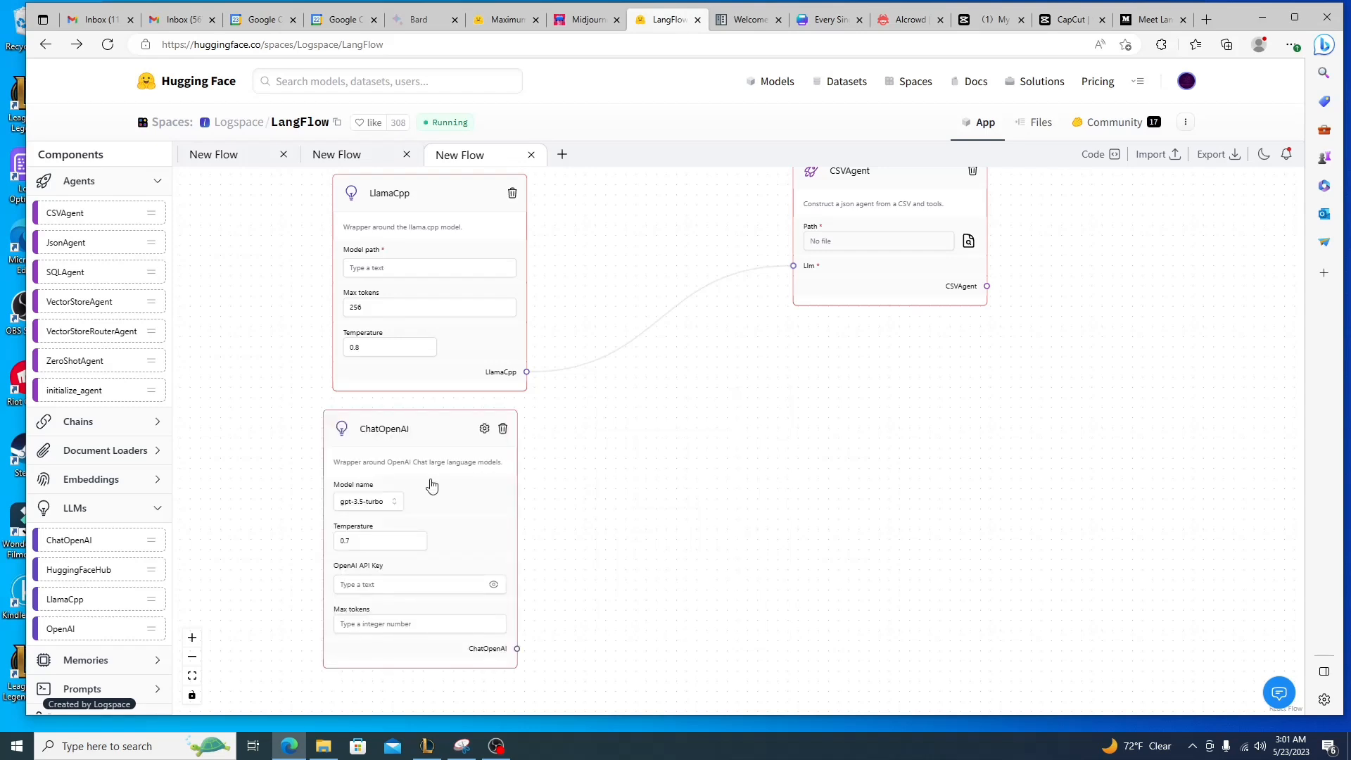
drag(432, 486, 443, 475)
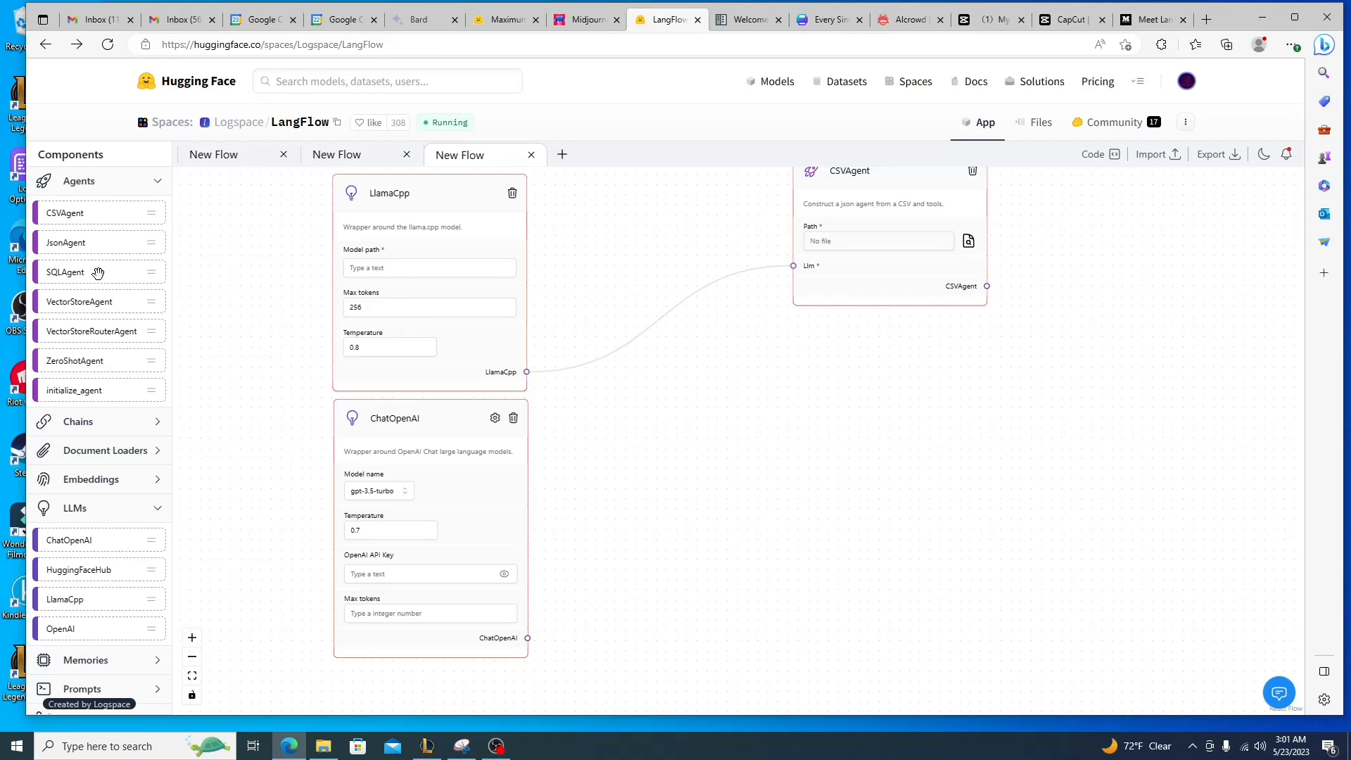
drag(97, 273, 777, 450)
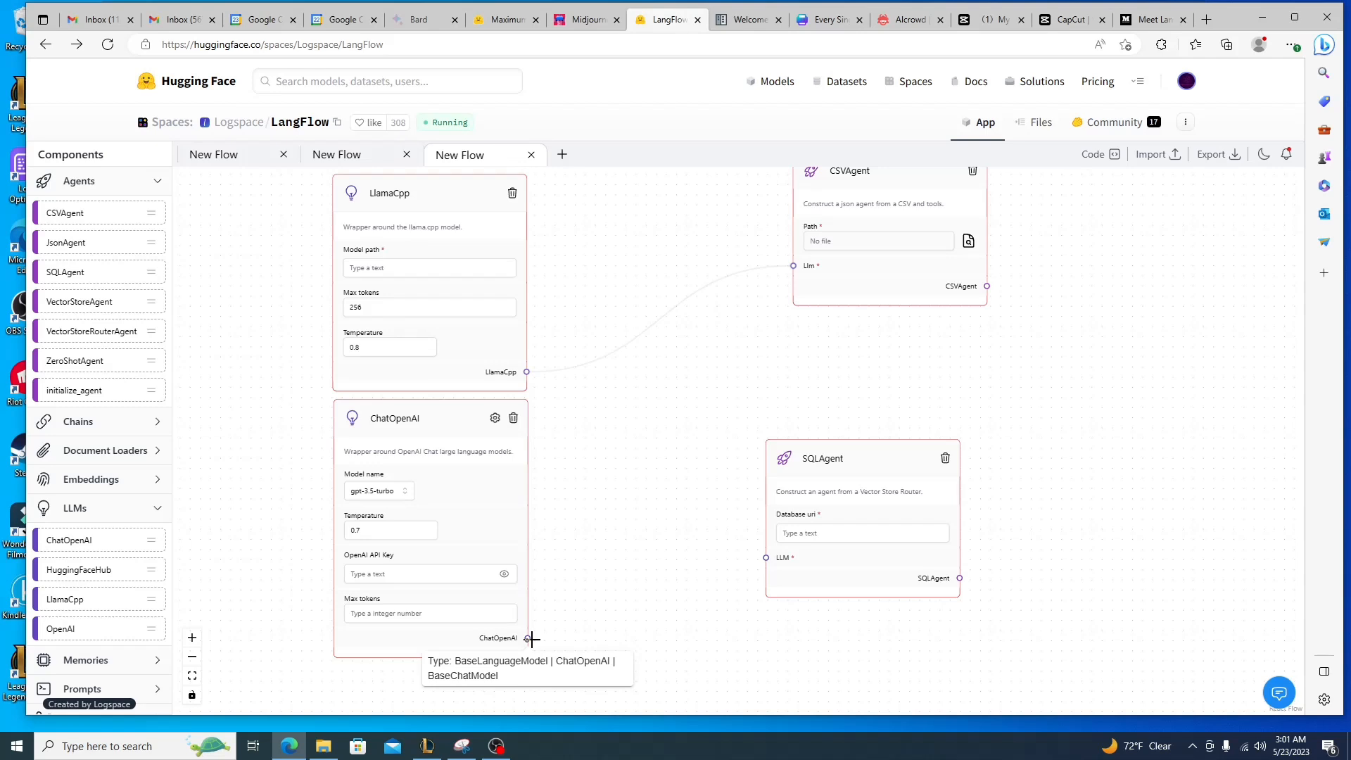
Connect the ChatOpenAI output to the SQLAgent's LLM input
drag(528, 638, 766, 558)
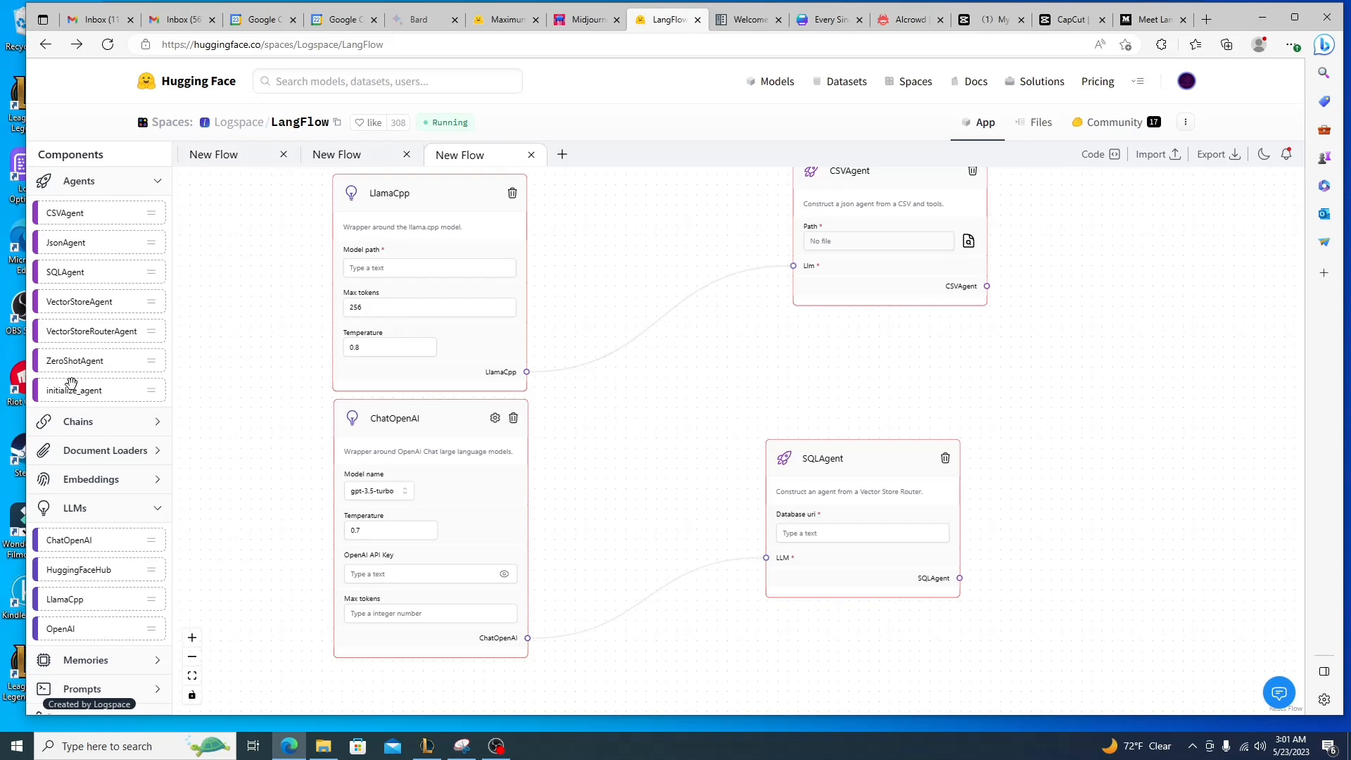
scroll(85, 504, down, 2)
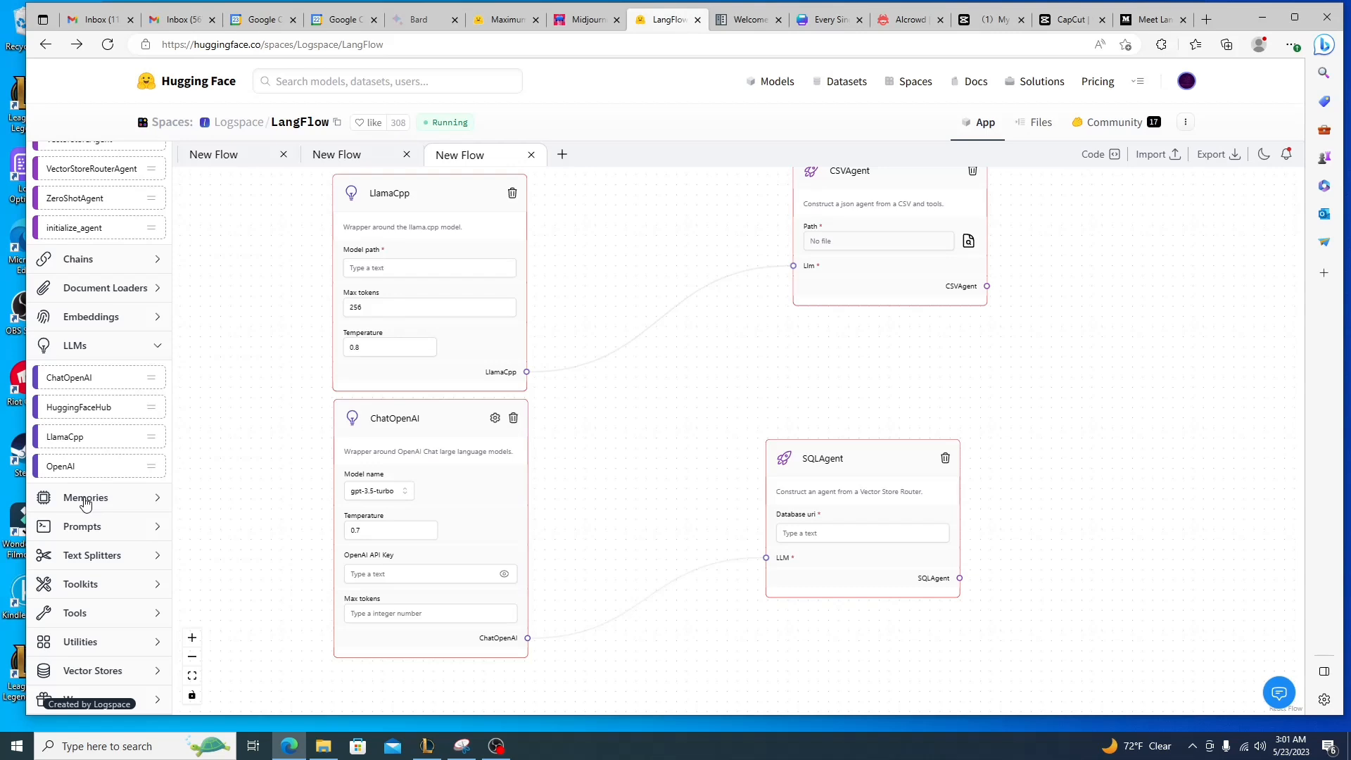
scroll(85, 504, up, 2)
scroll(572, 516, down, 2)
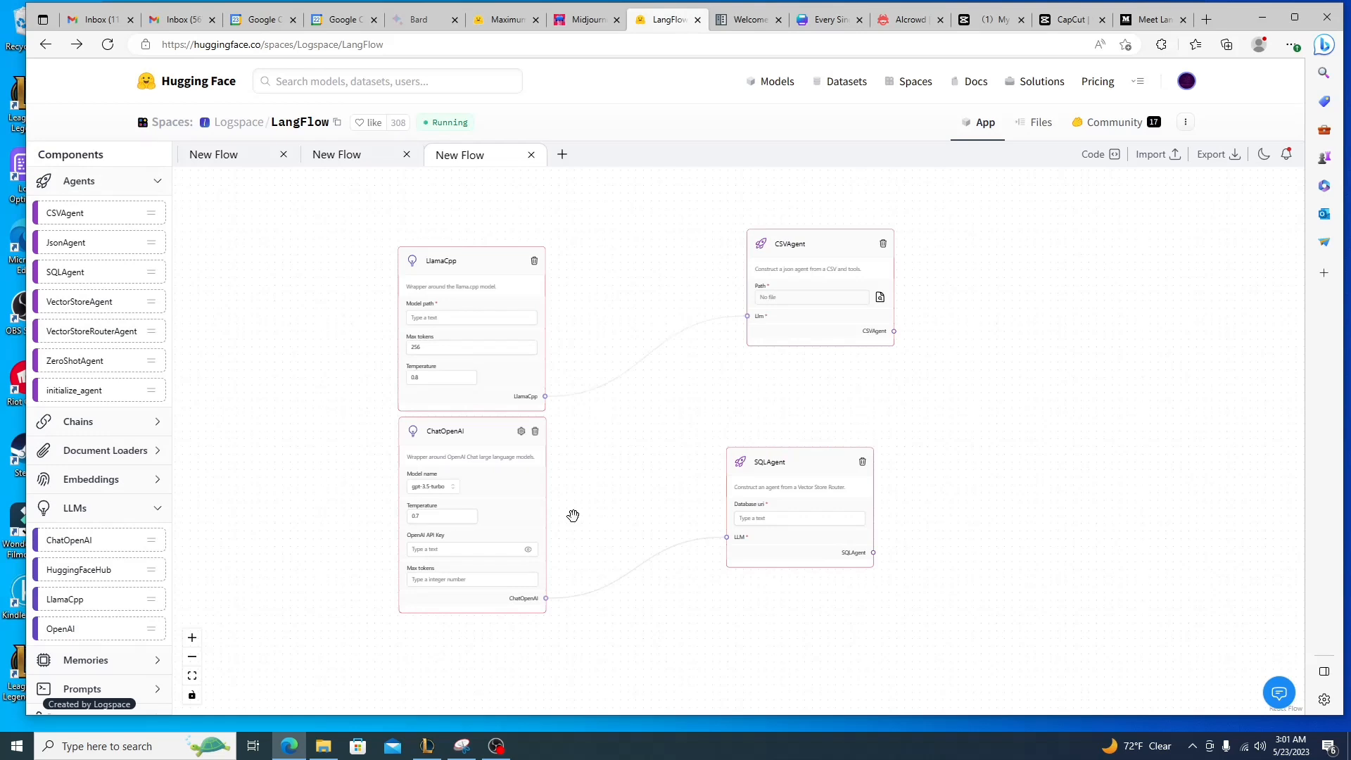
Add a HuggingFaceHub model component directly below ChatOpenAI in the flow
drag(573, 516, 591, 536)
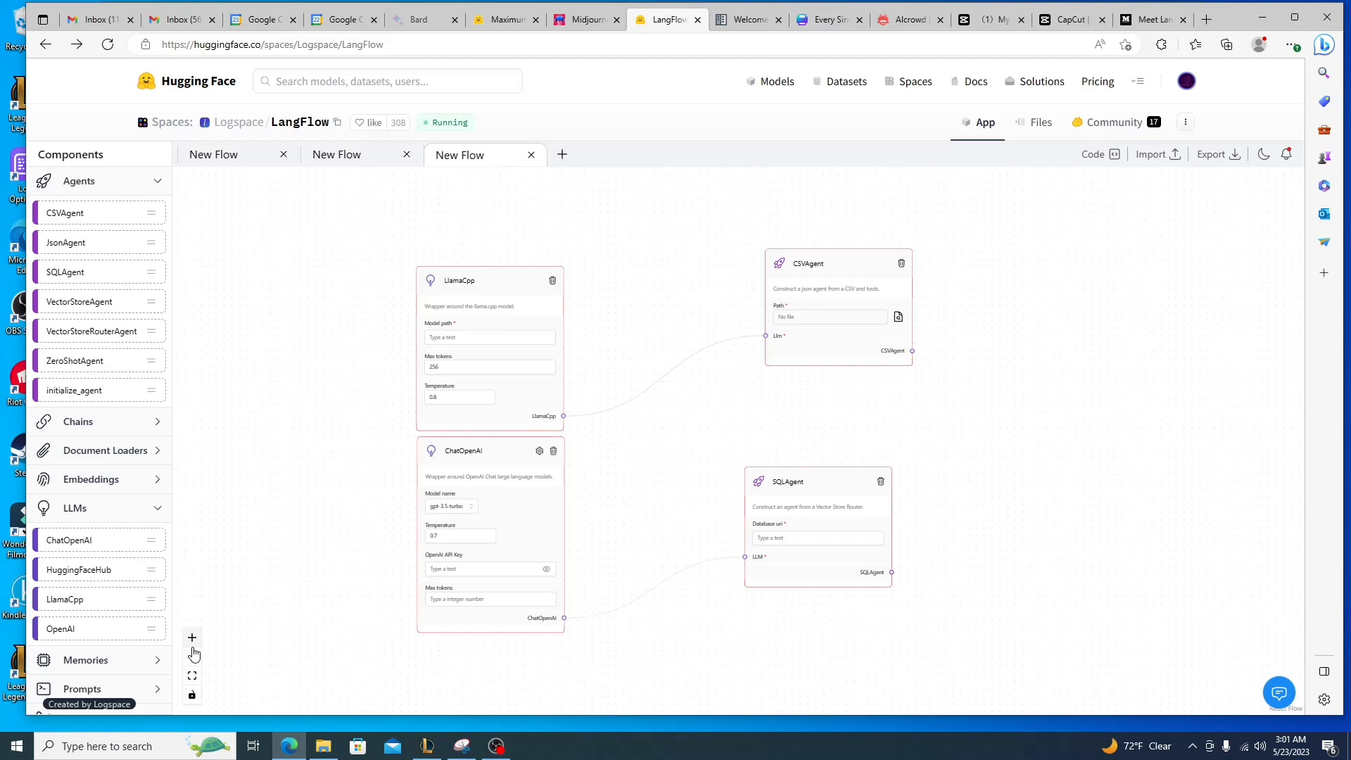
click(194, 654)
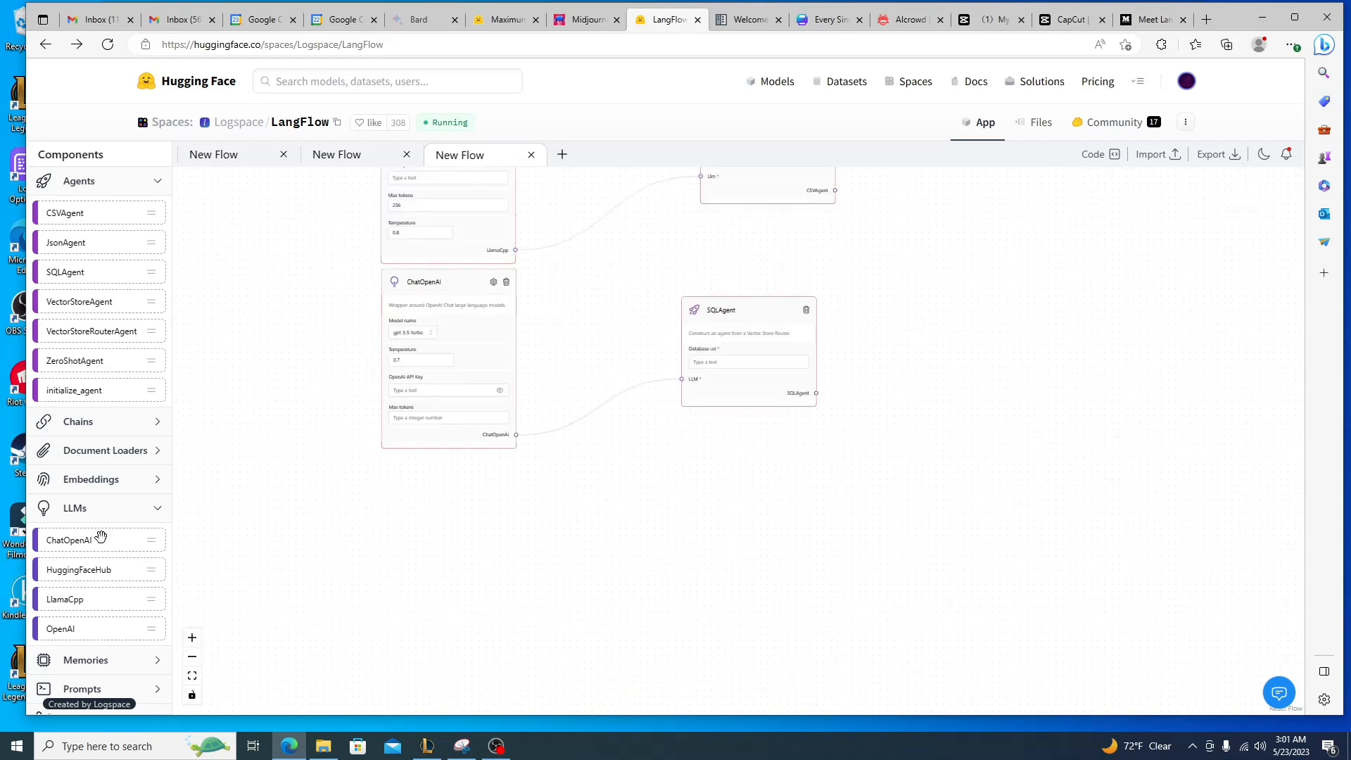
drag(95, 572, 169, 567)
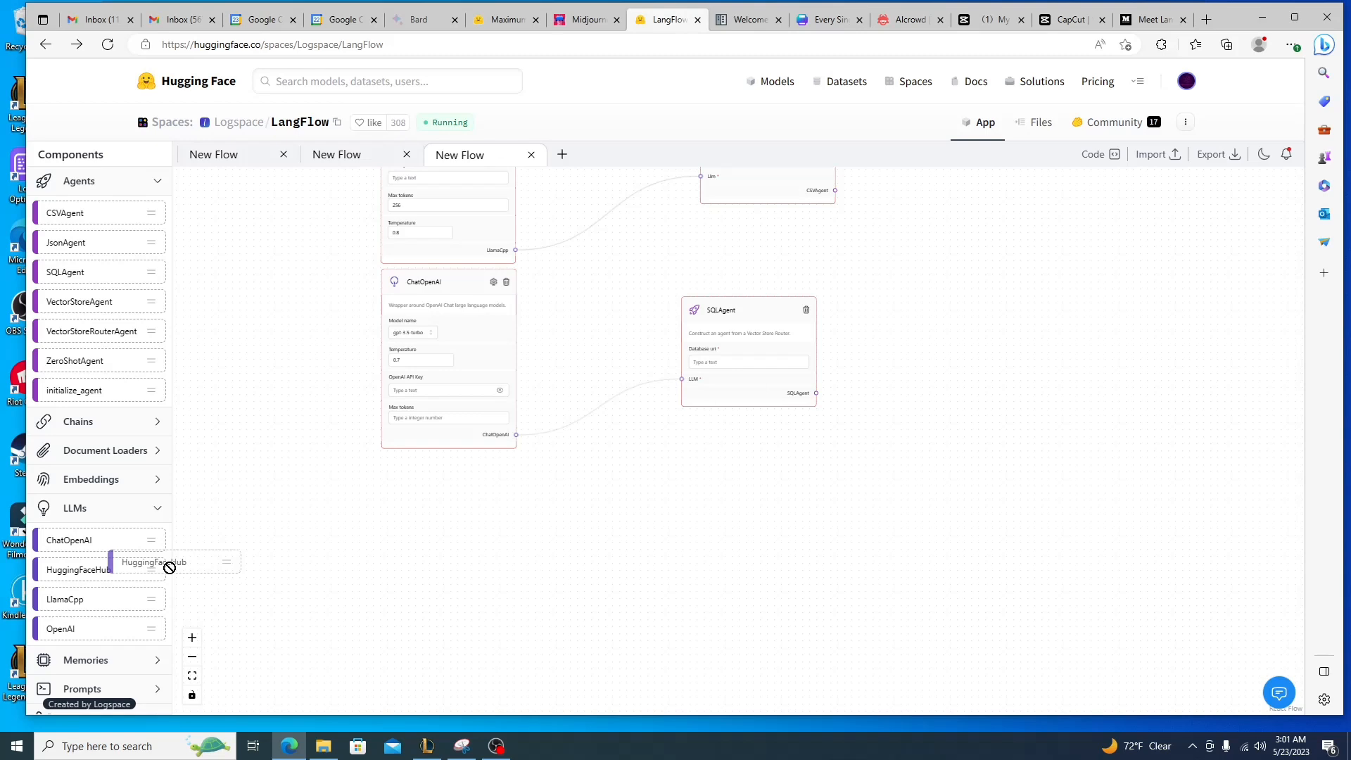
drag(169, 567, 384, 471)
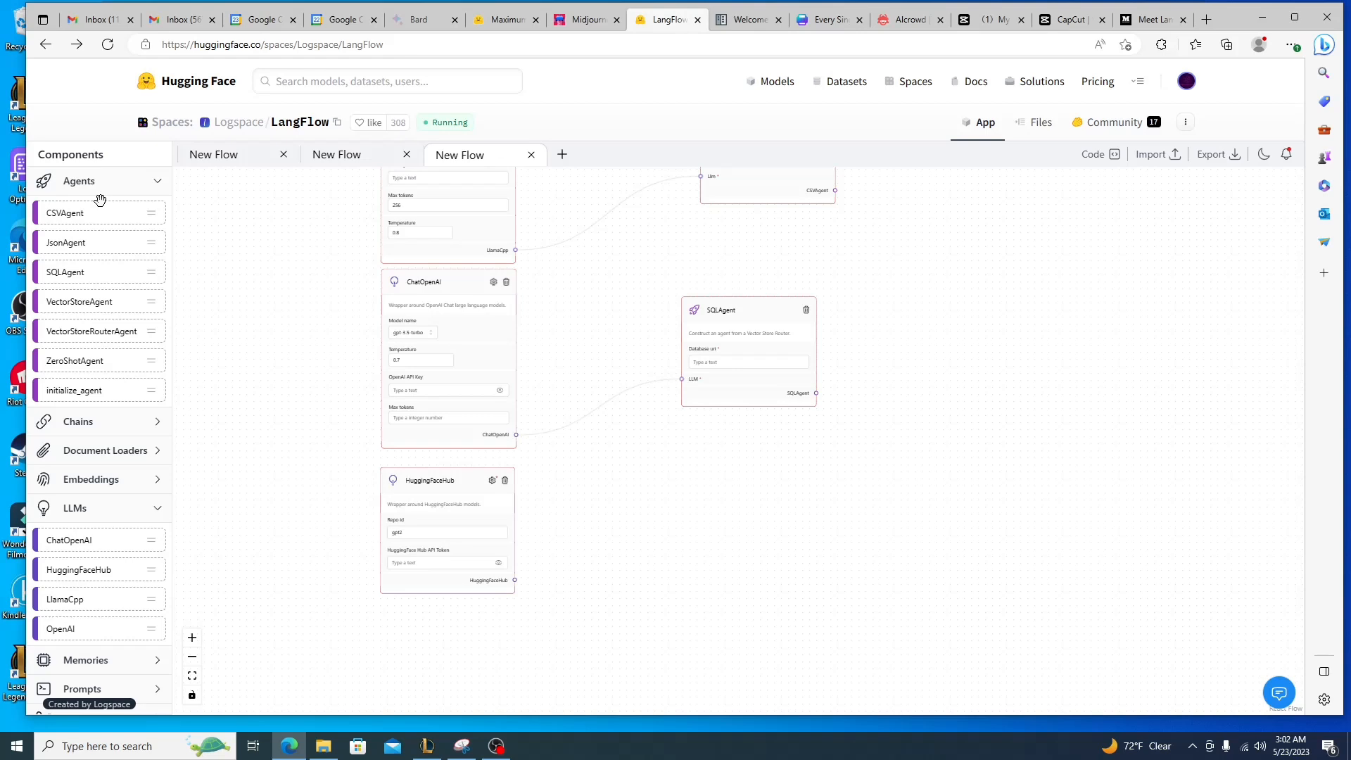
Place a JsonAgent component above and to the right of HuggingFaceHub, with the model's output connected to the agent's Llm input
mouse_move(427, 446)
mouse_down()
mouse_move(394, 411)
mouse_move(426, 451)
mouse_up()
drag(239, 385, 280, 485)
drag(67, 242, 758, 609)
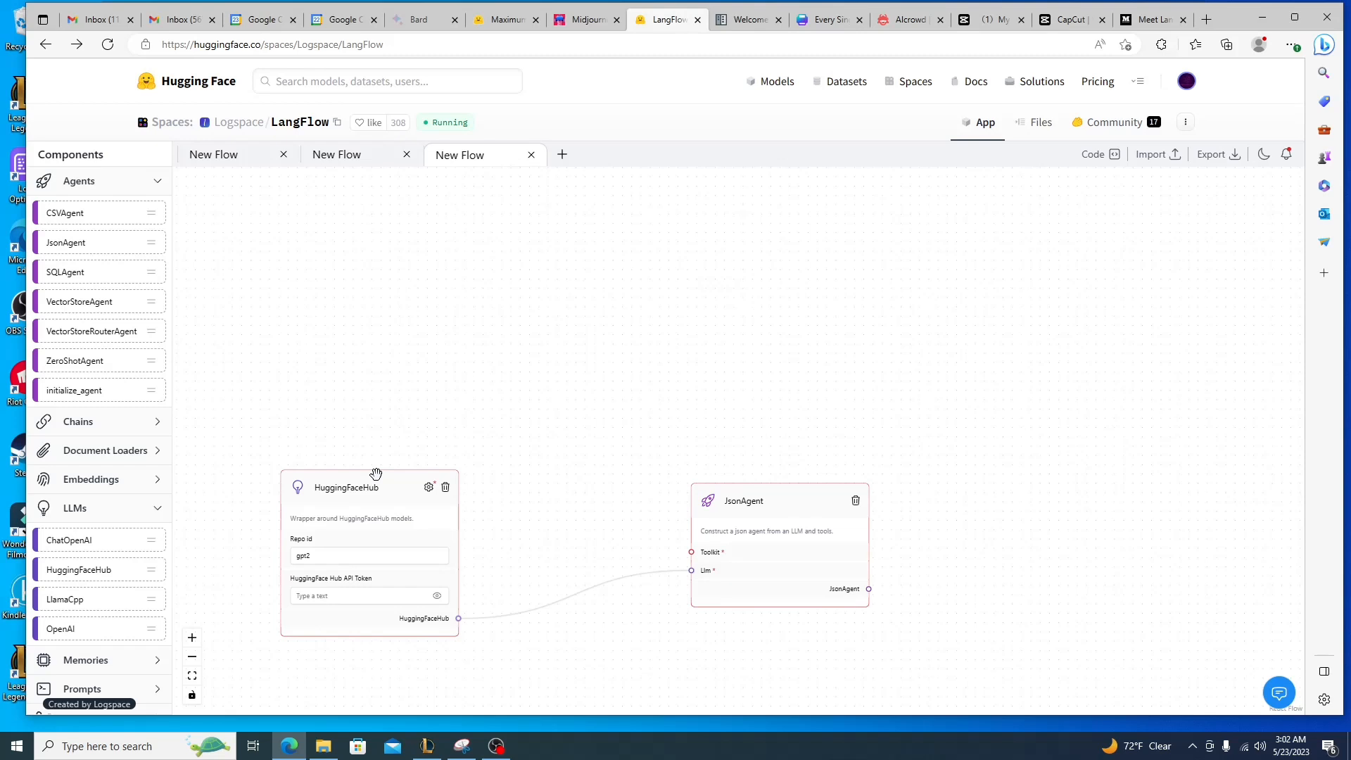
drag(779, 508, 818, 363)
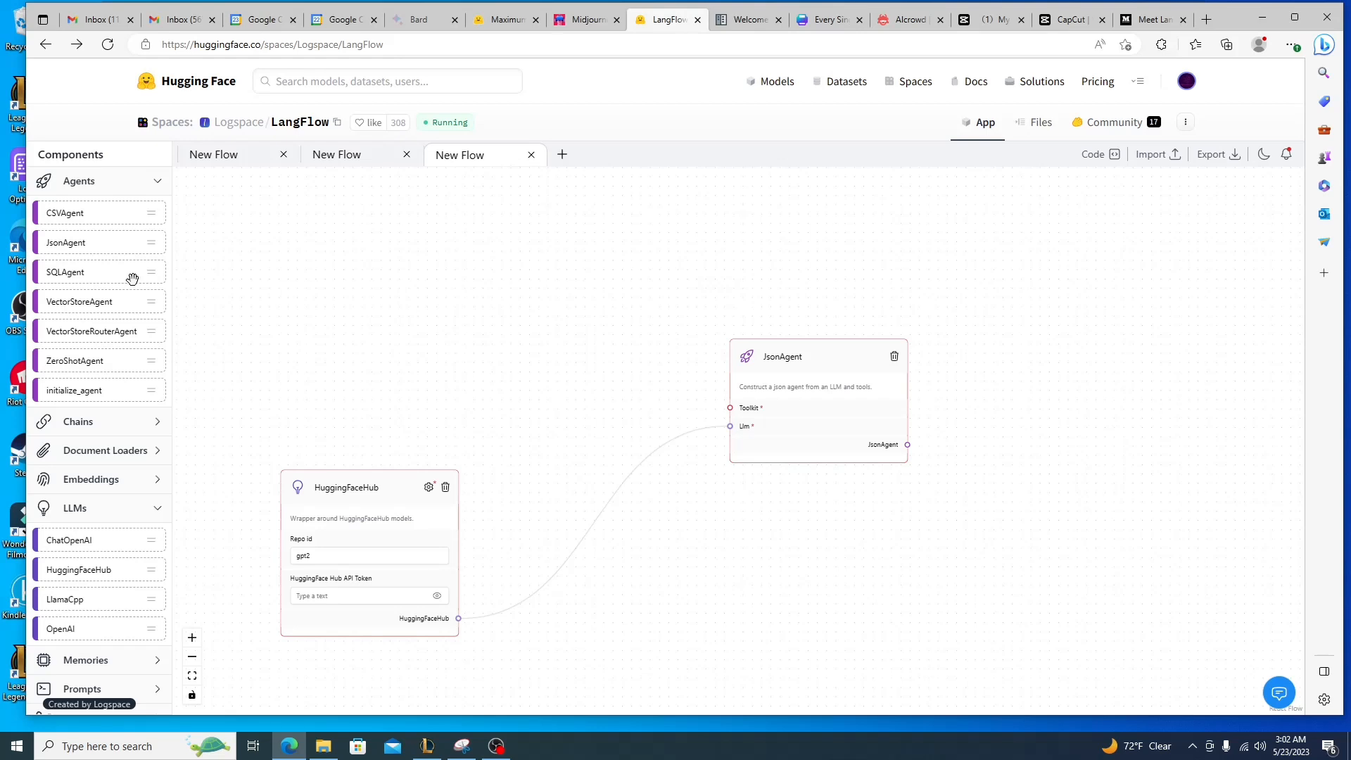
Add a JsonToolkit component above HuggingFaceHub and connect its output to the JsonAgent's Toolkit input
click(154, 422)
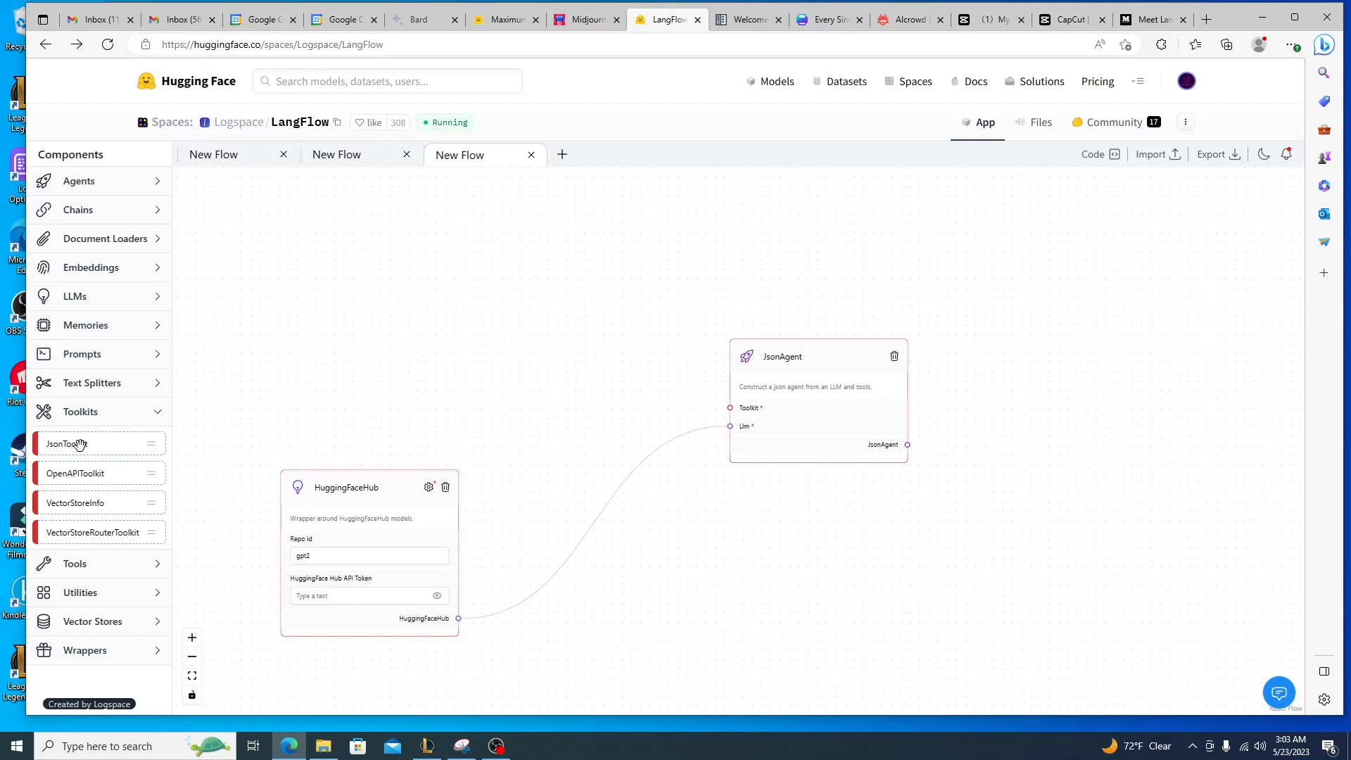
drag(80, 444, 493, 233)
drag(647, 308, 730, 407)
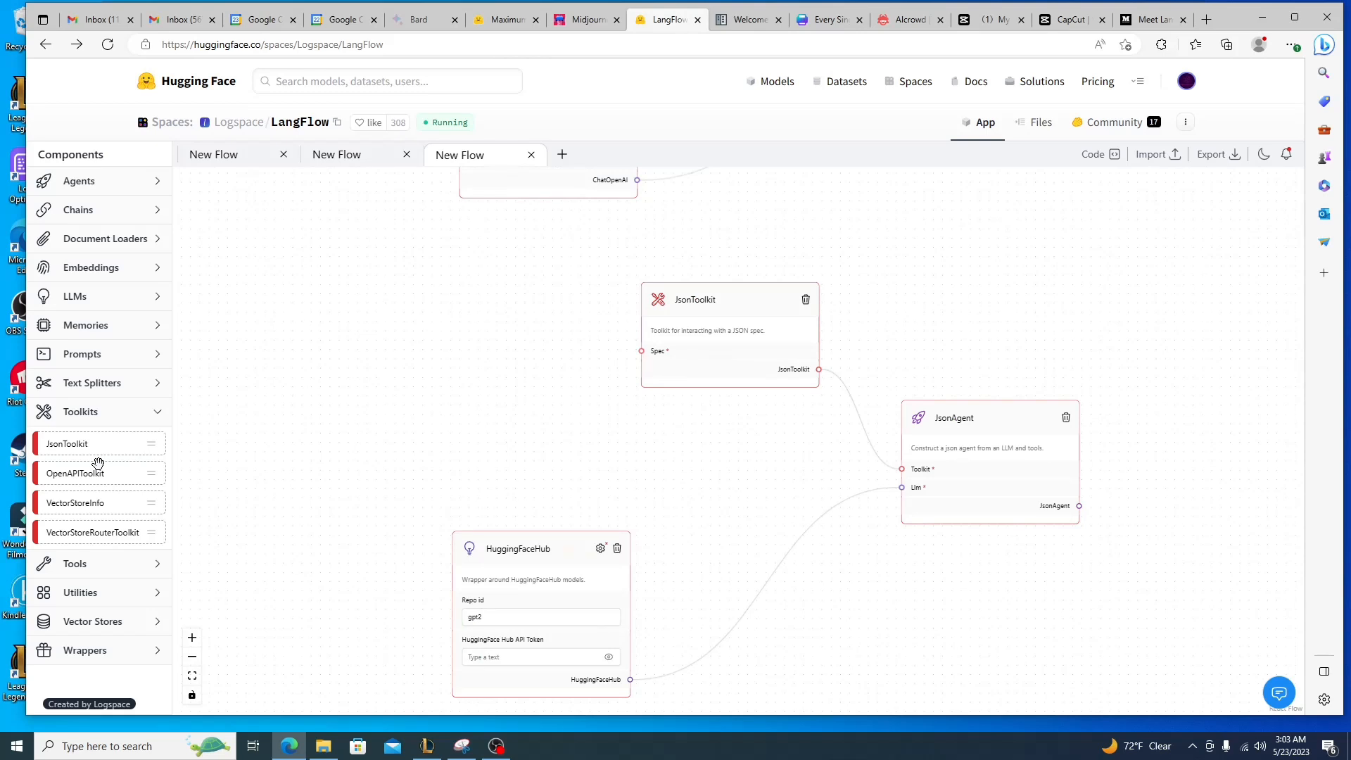
Place a Tool component beside the JsonToolkit, try connecting it to the toolkit's Spec input, and remove the component
click(159, 571)
scroll(126, 593, down, 3)
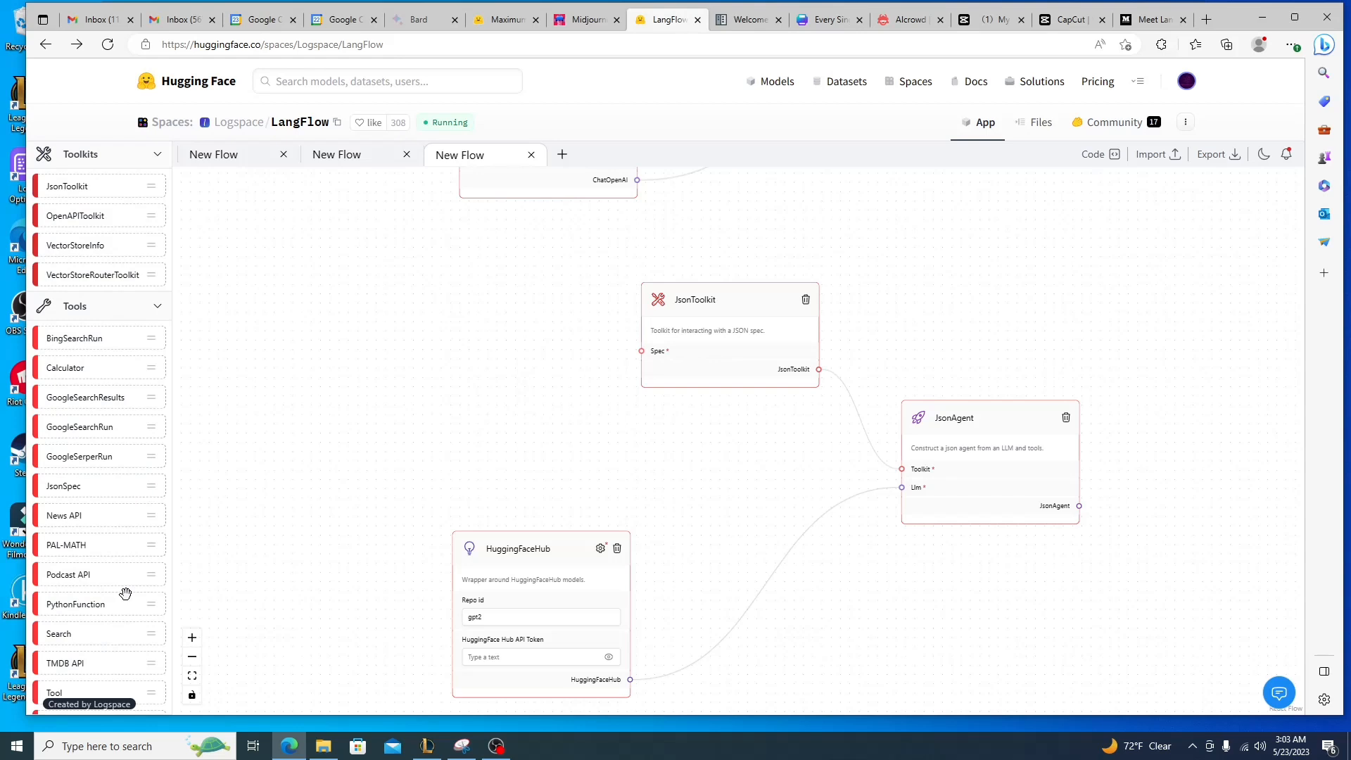
scroll(125, 593, down, 4)
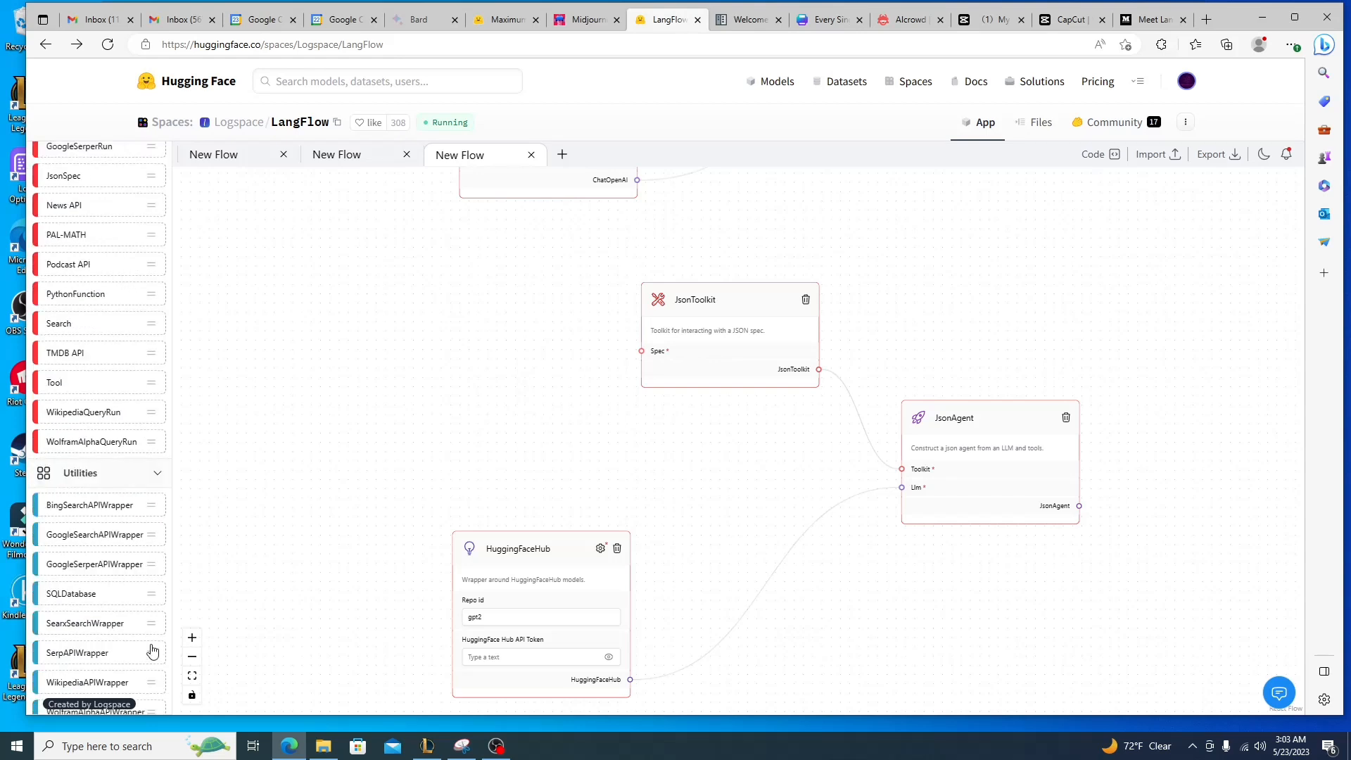
scroll(152, 651, up, 1)
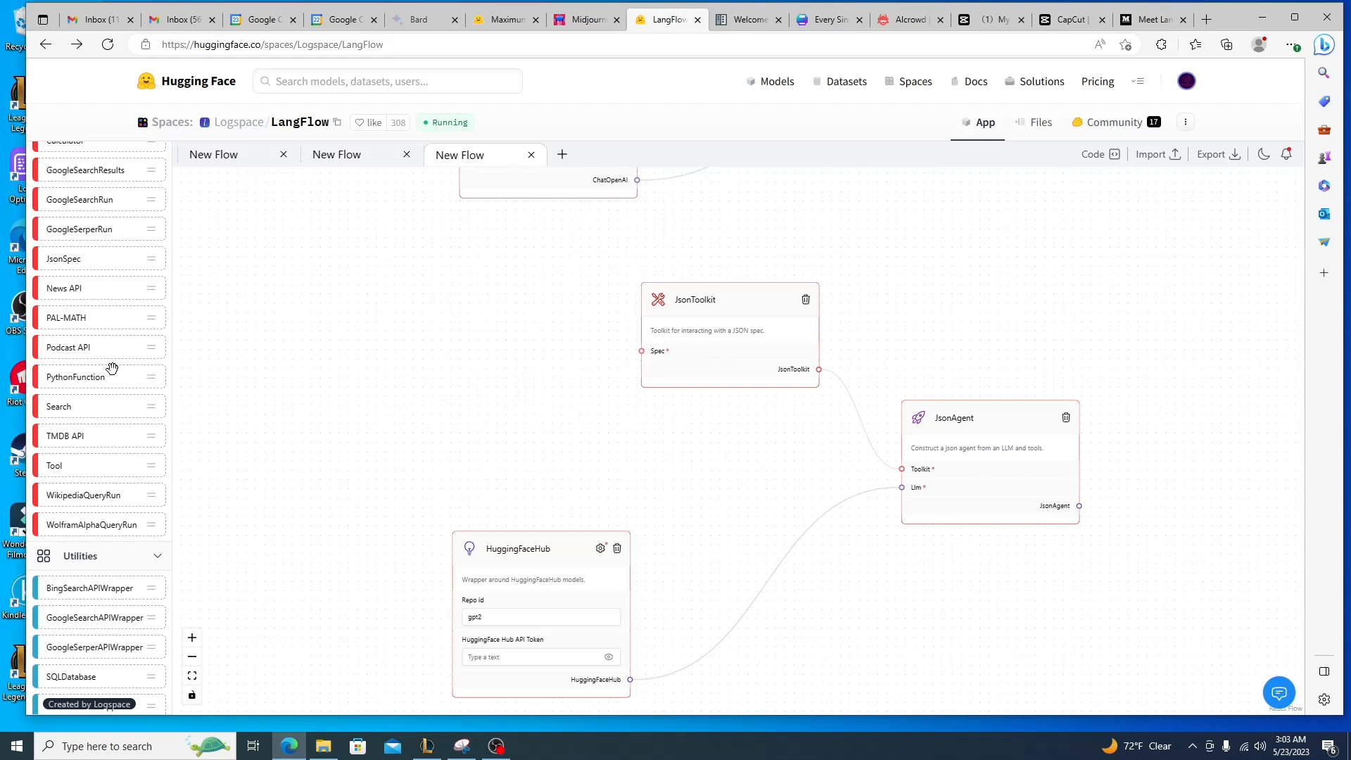
scroll(112, 368, up, 5)
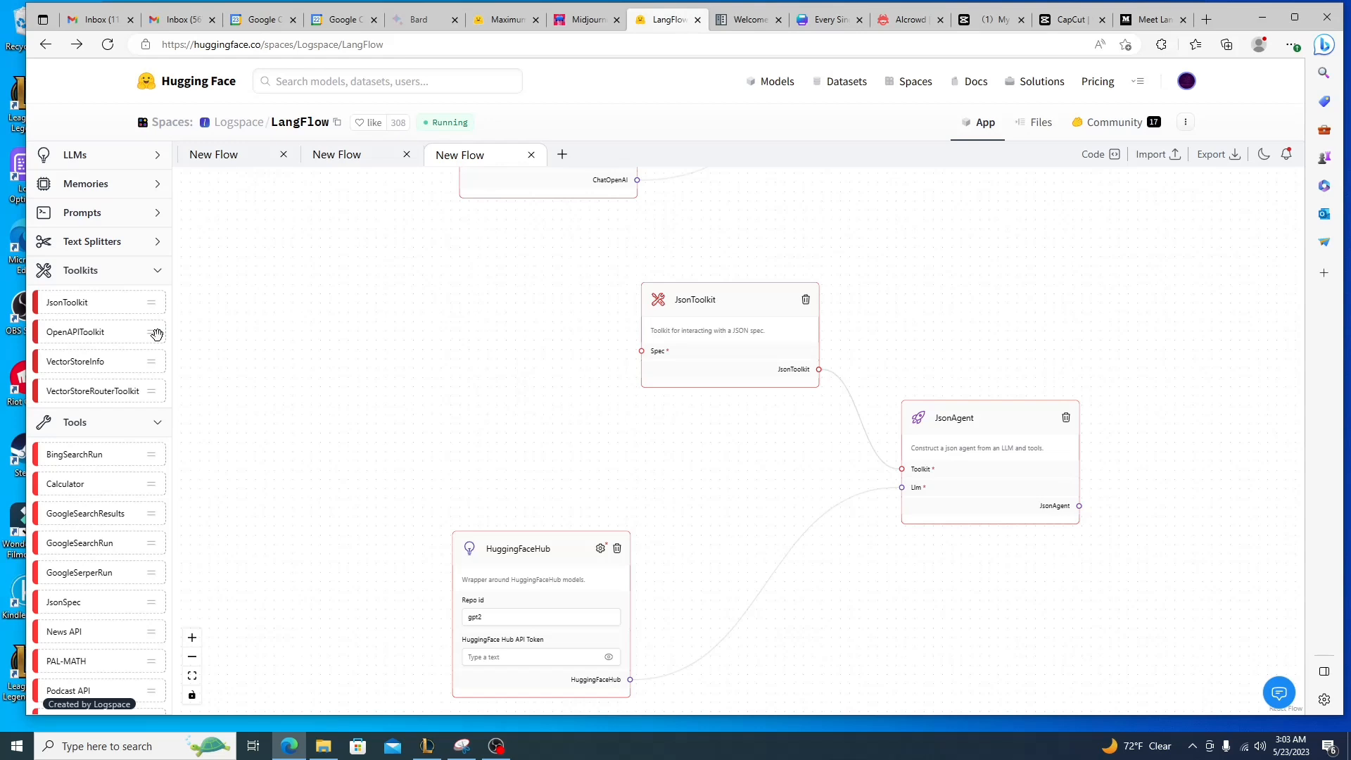
scroll(100, 463, down, 5)
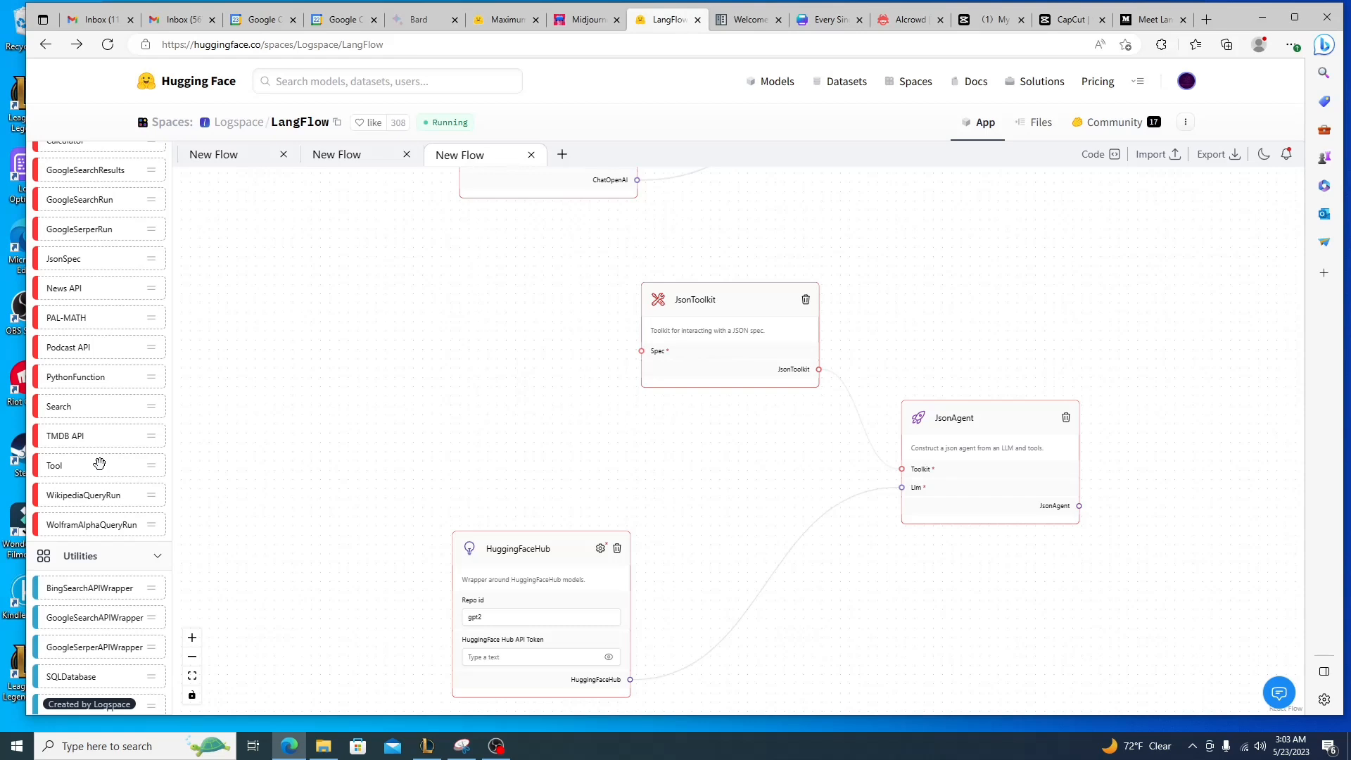
drag(99, 463, 550, 367)
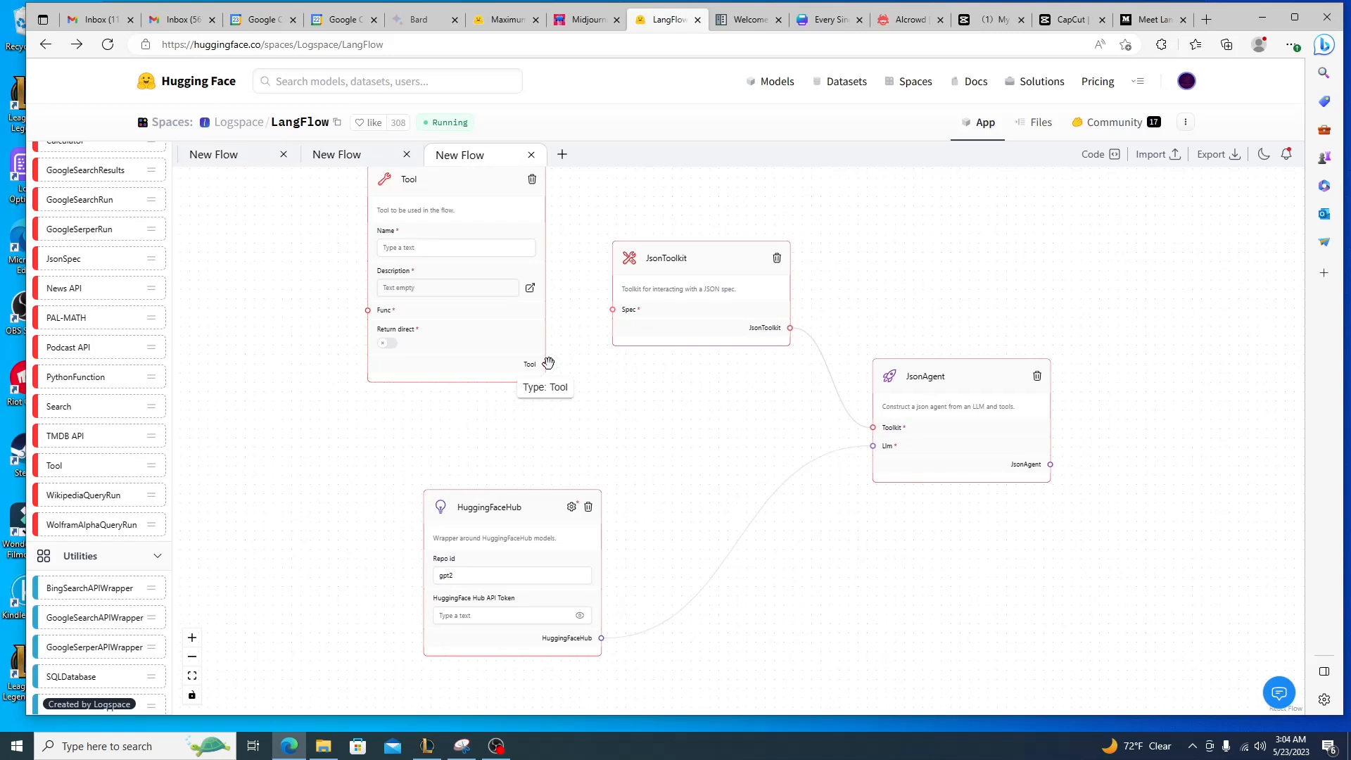
drag(548, 363, 595, 322)
drag(594, 322, 119, 476)
scroll(119, 477, up, 5)
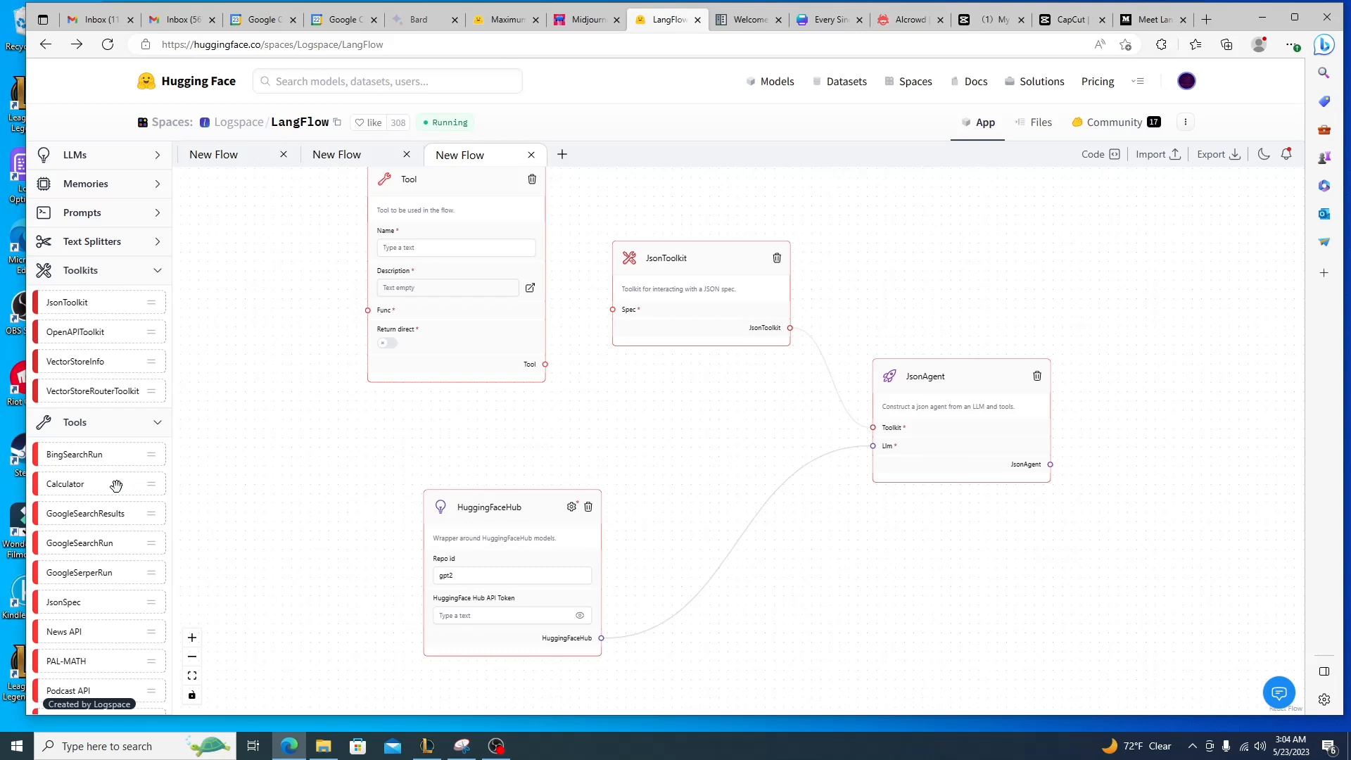
drag(556, 373, 570, 431)
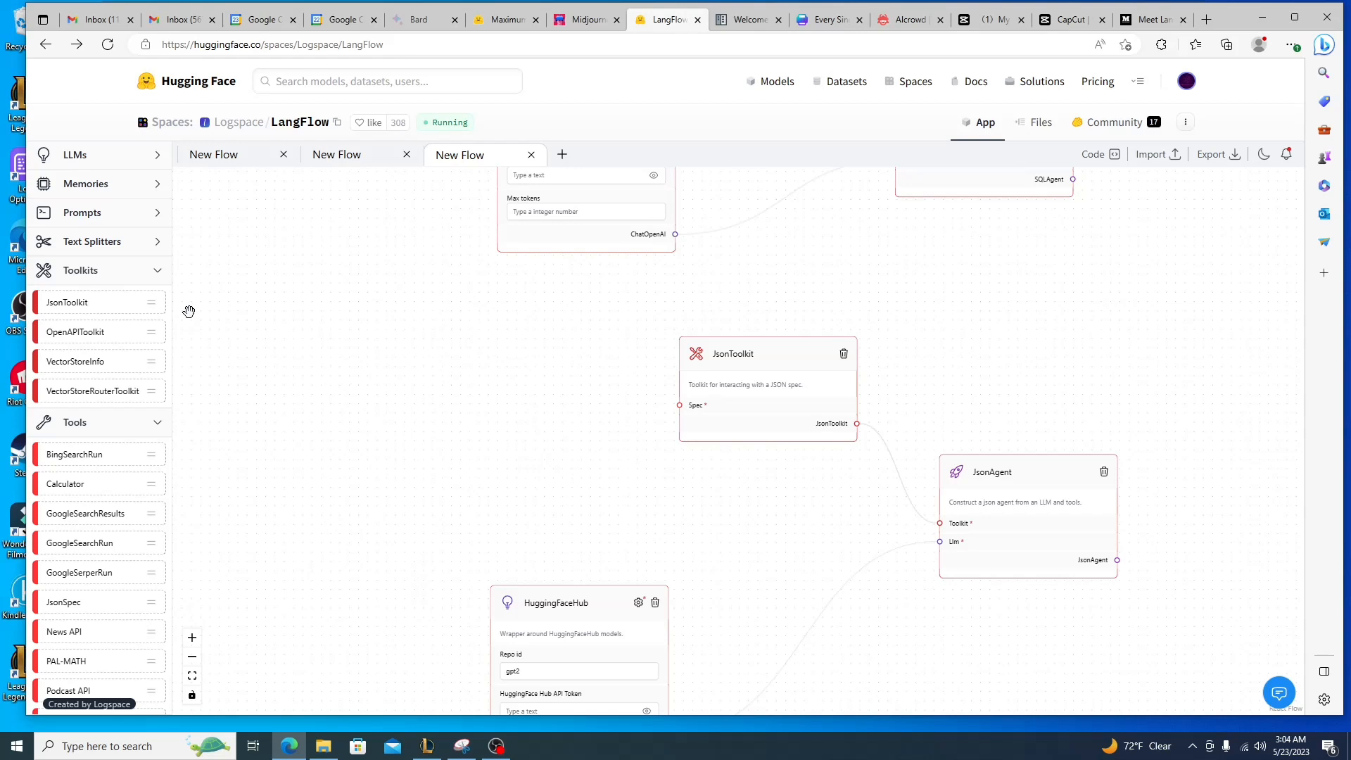
Review the available tool, utility and chain components and the example flows in the first two flow tabs
scroll(118, 448, down, 7)
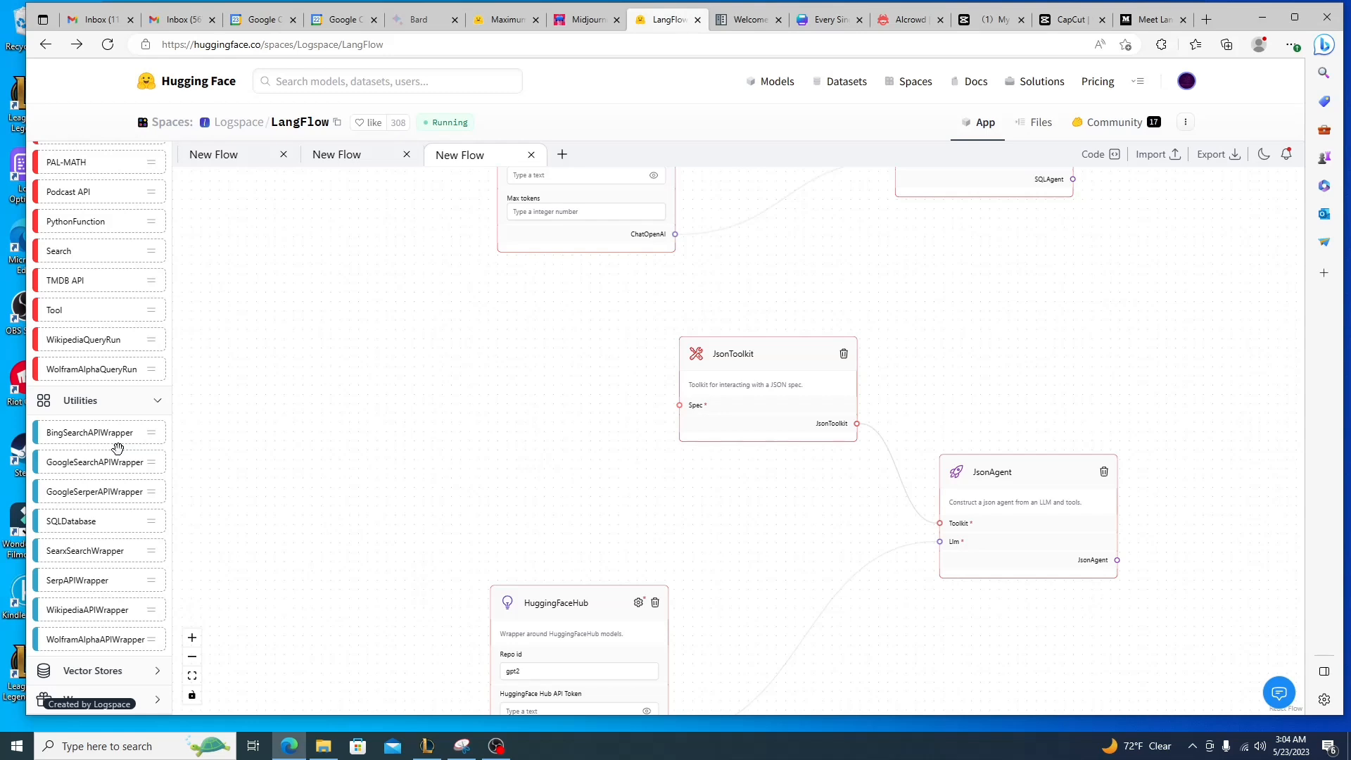
scroll(112, 331, up, 15)
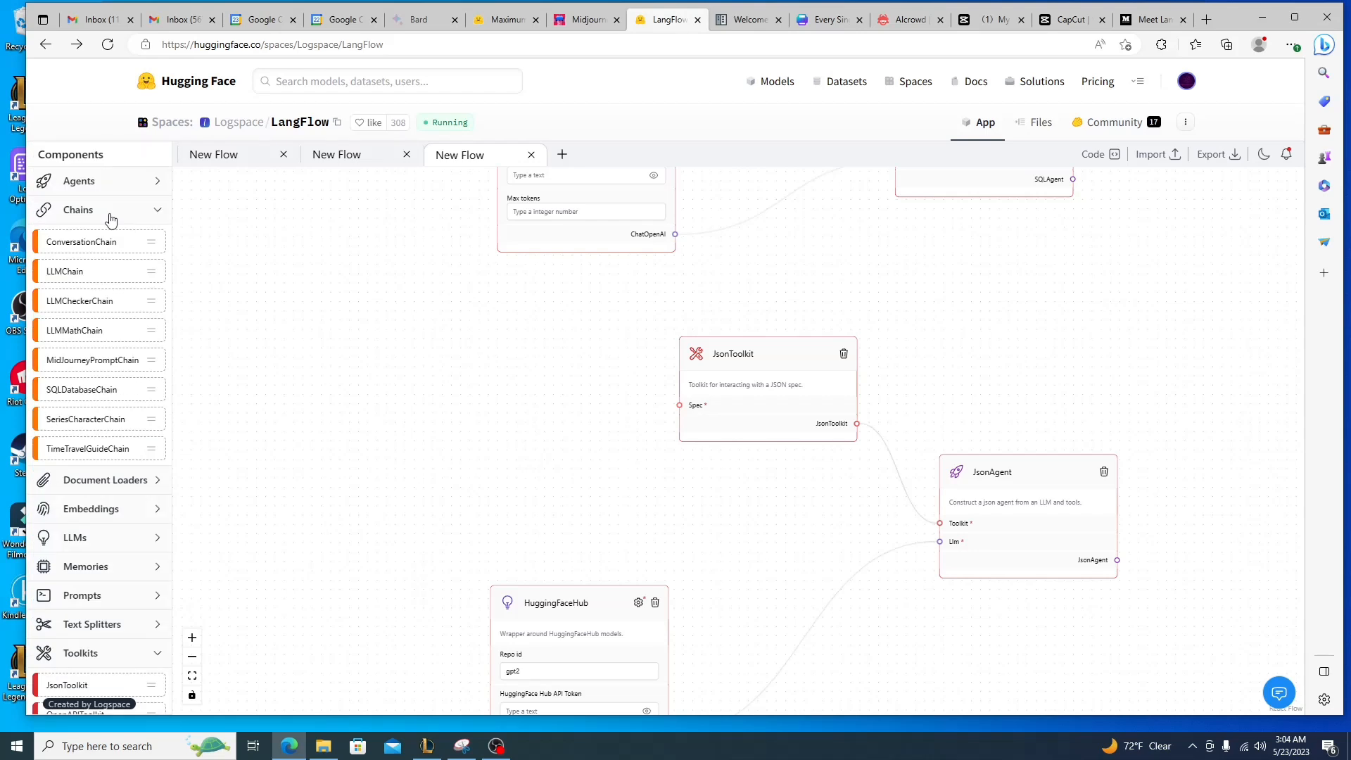
click(110, 215)
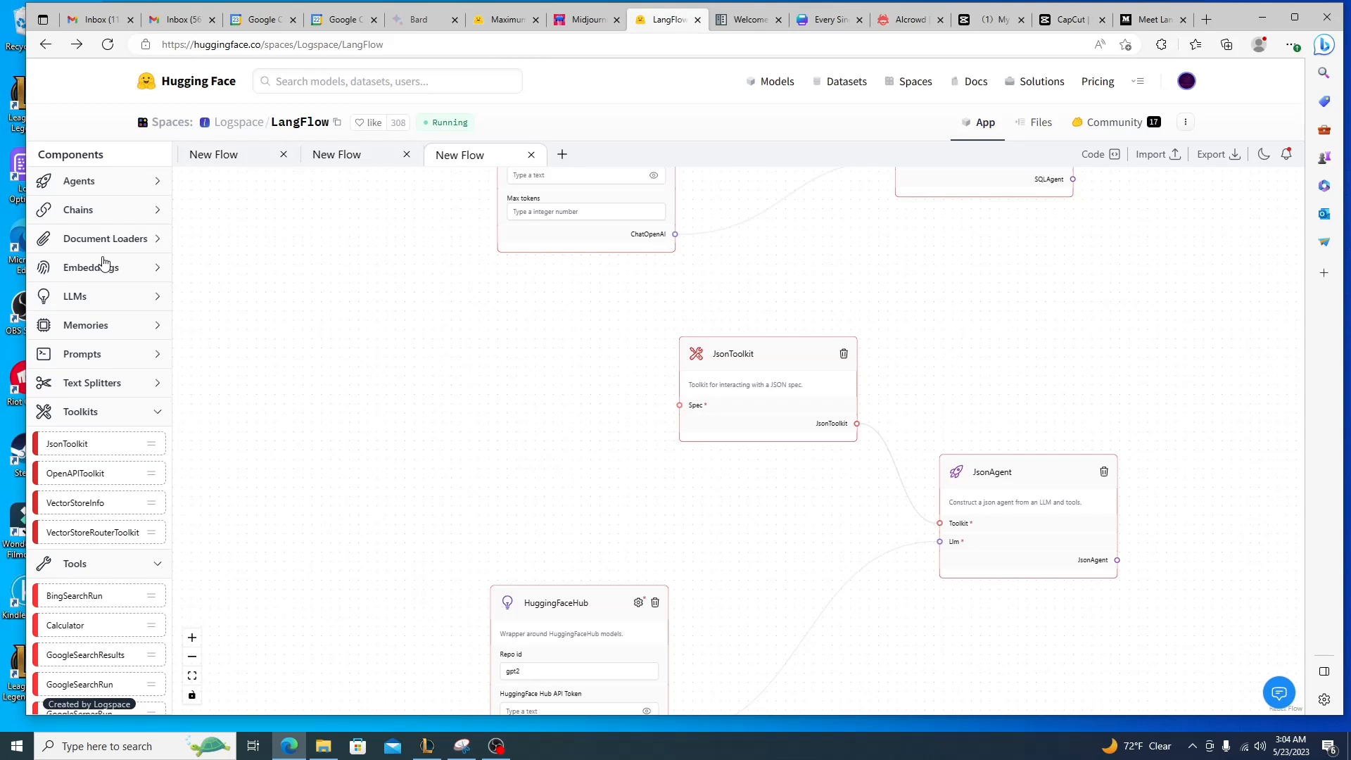
scroll(110, 460, down, 5)
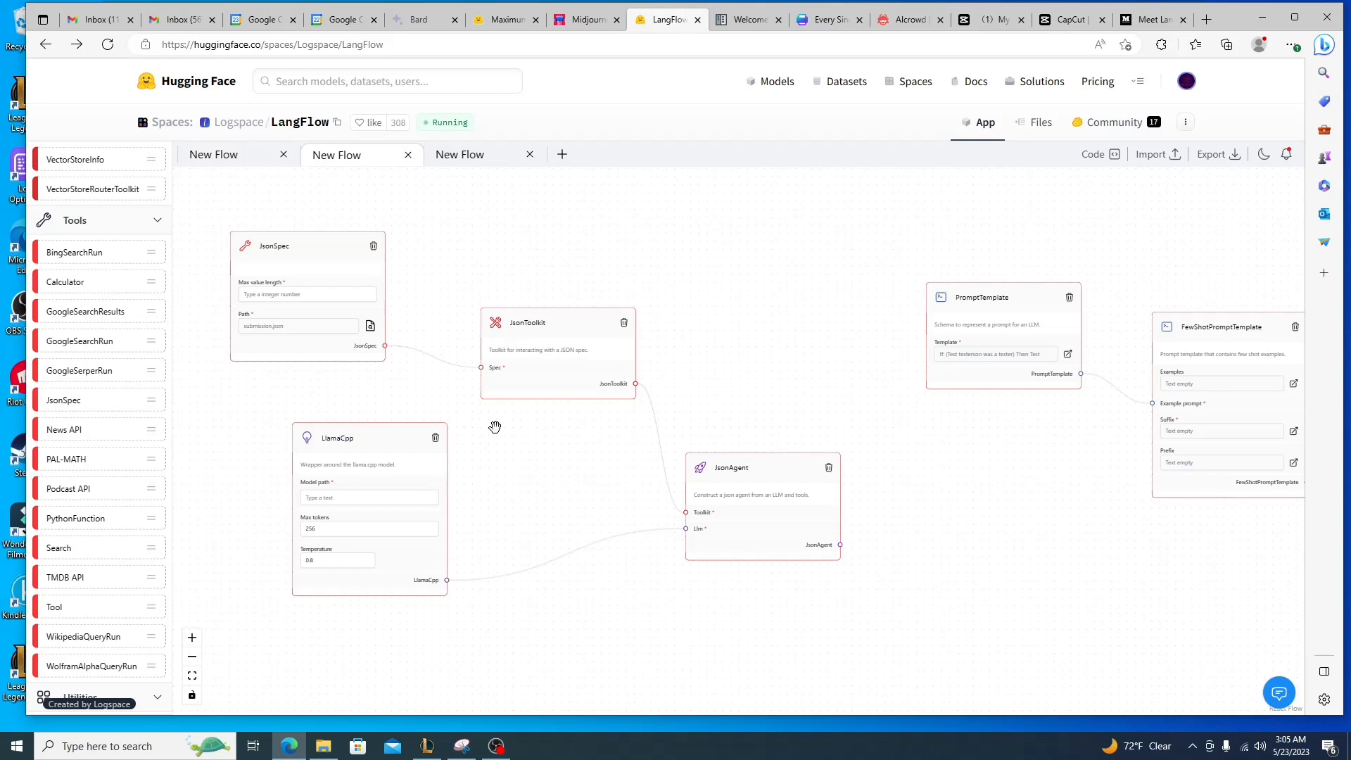
drag(495, 428, 508, 446)
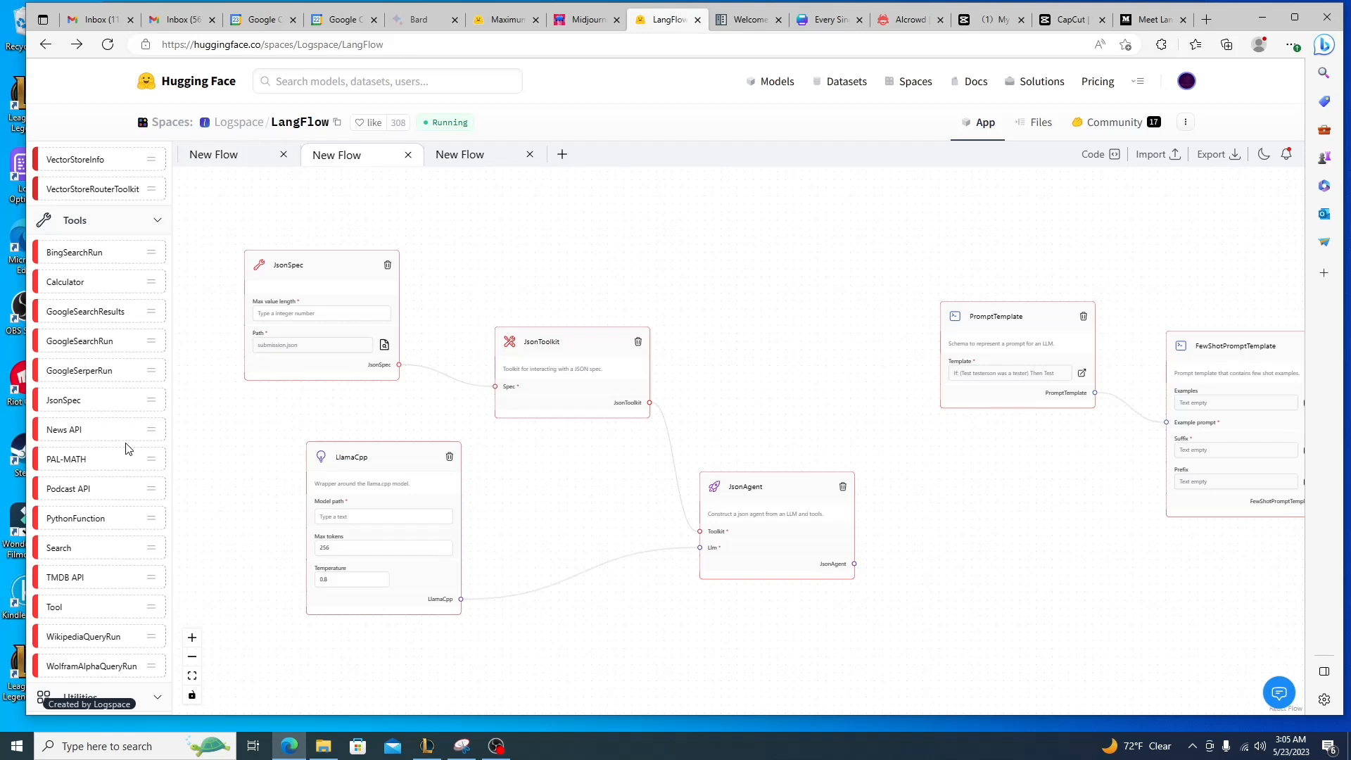
scroll(129, 449, up, 5)
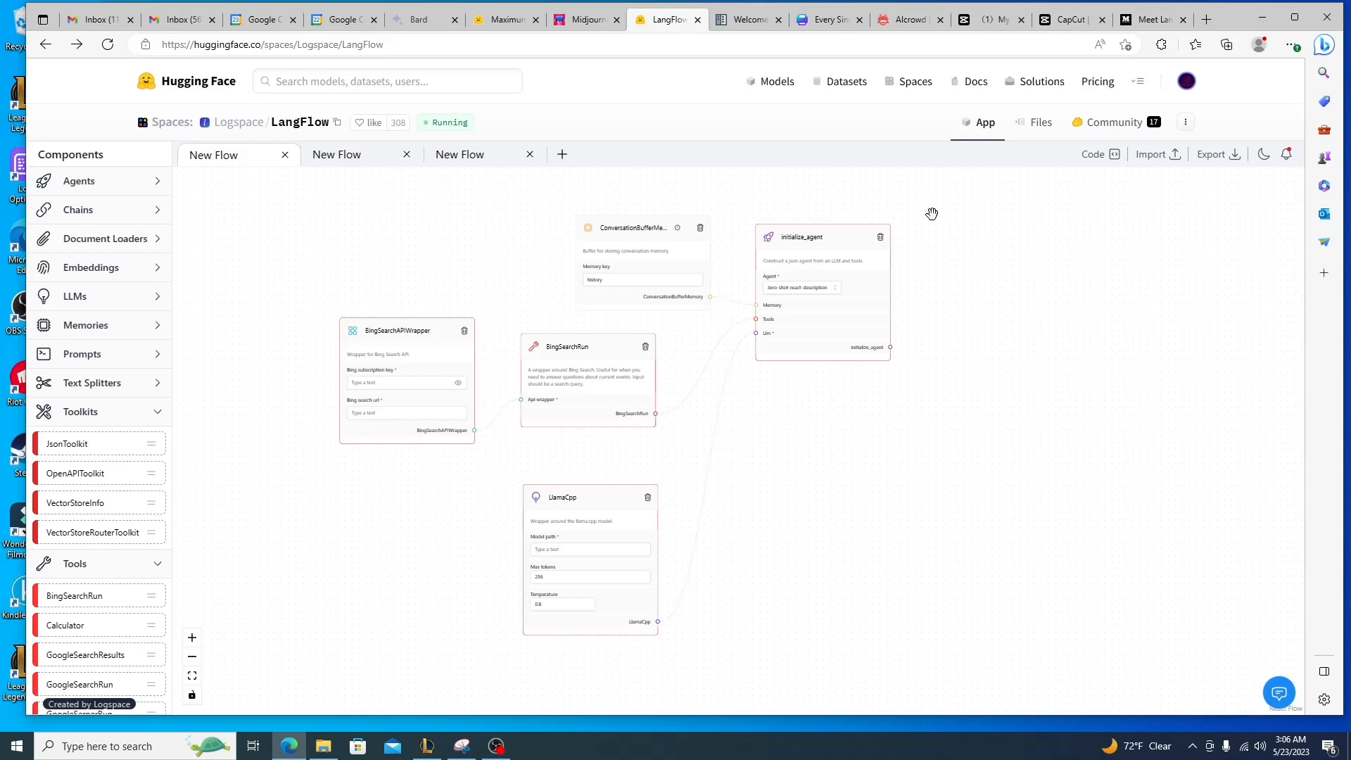
Inspect the second flow's PromptTemplate and FewShotPromptTemplate components, opening the prompt template's editor and closing it without changes
click(335, 159)
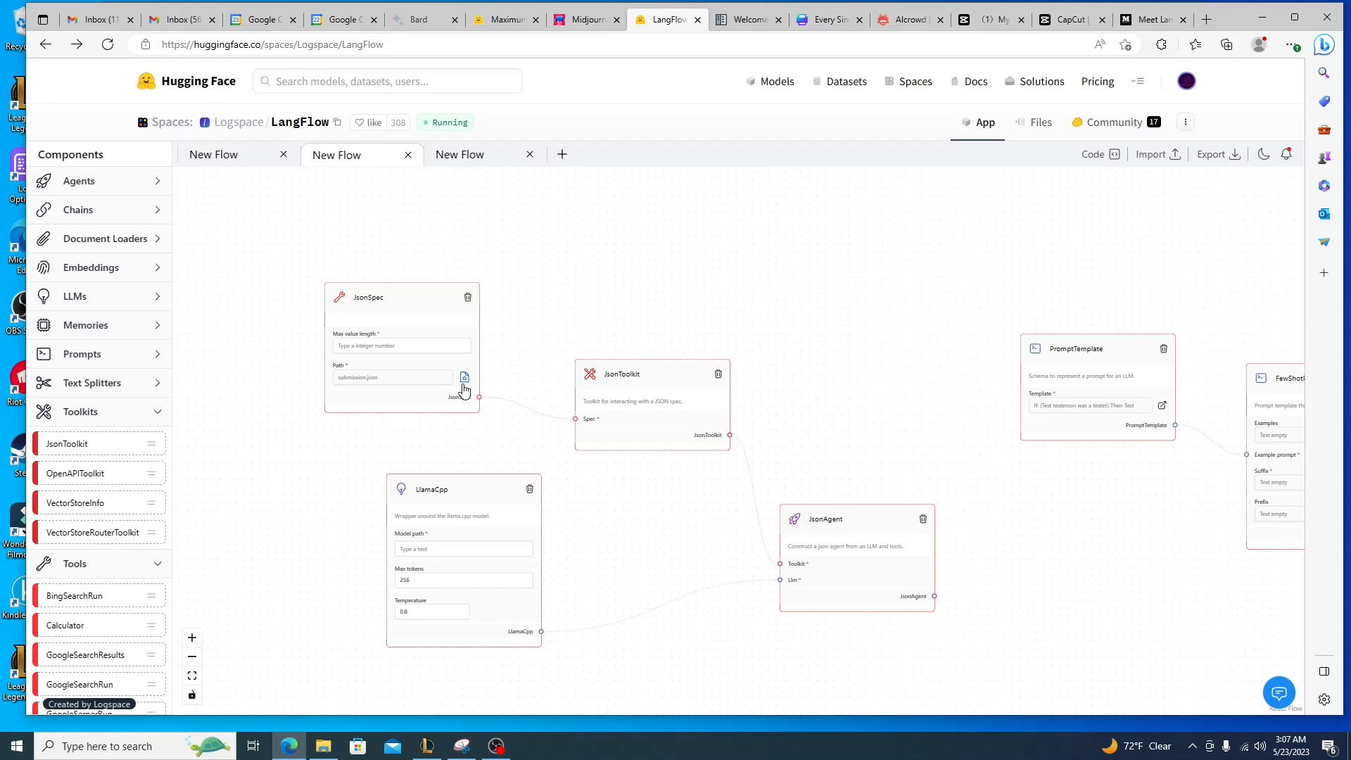
drag(1270, 280, 827, 293)
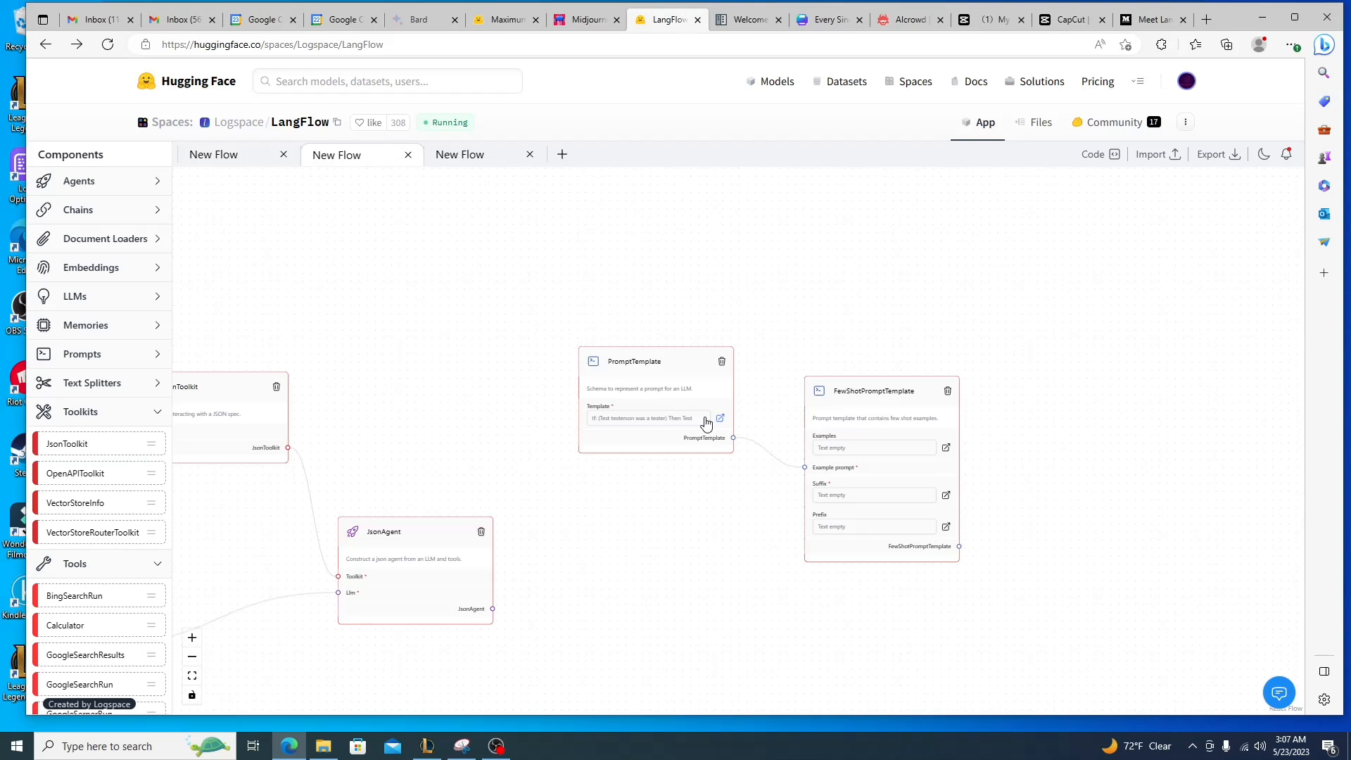
drag(617, 362, 512, 327)
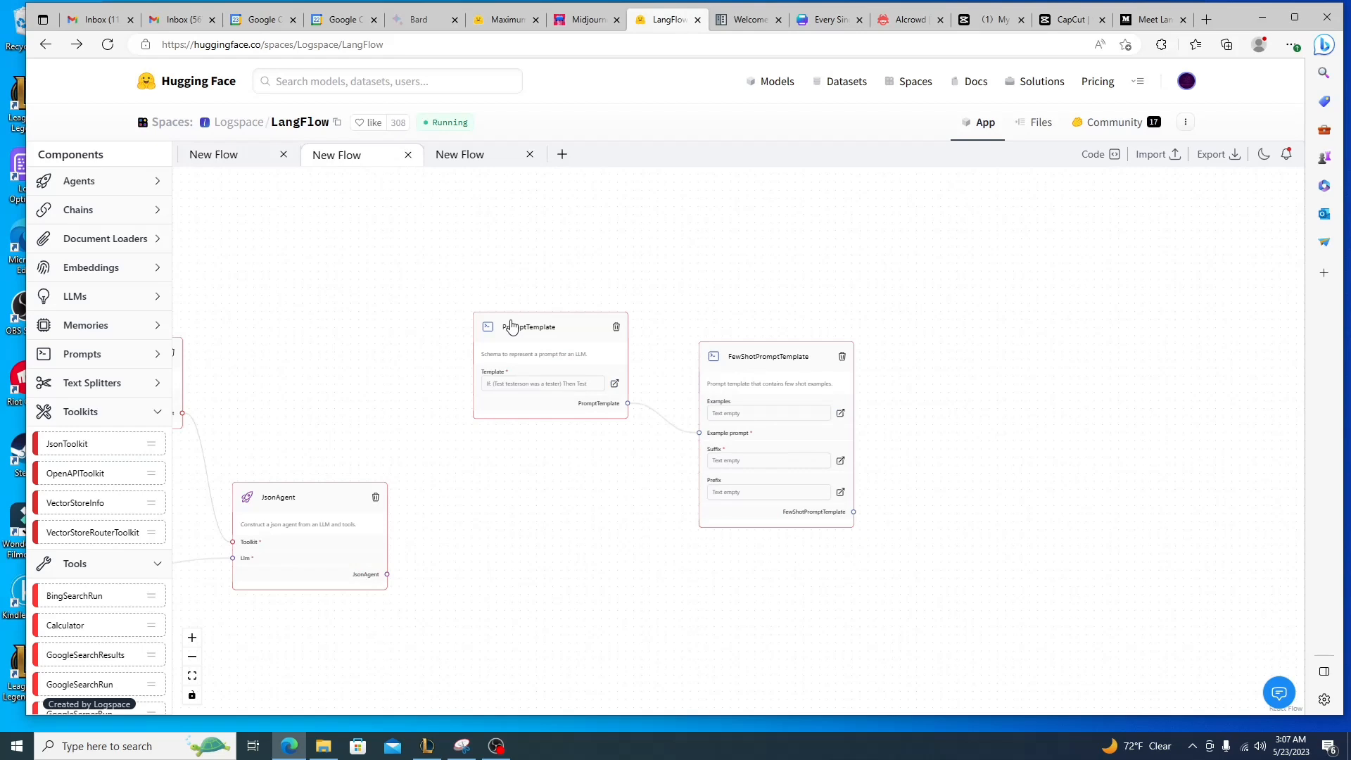
click(568, 386)
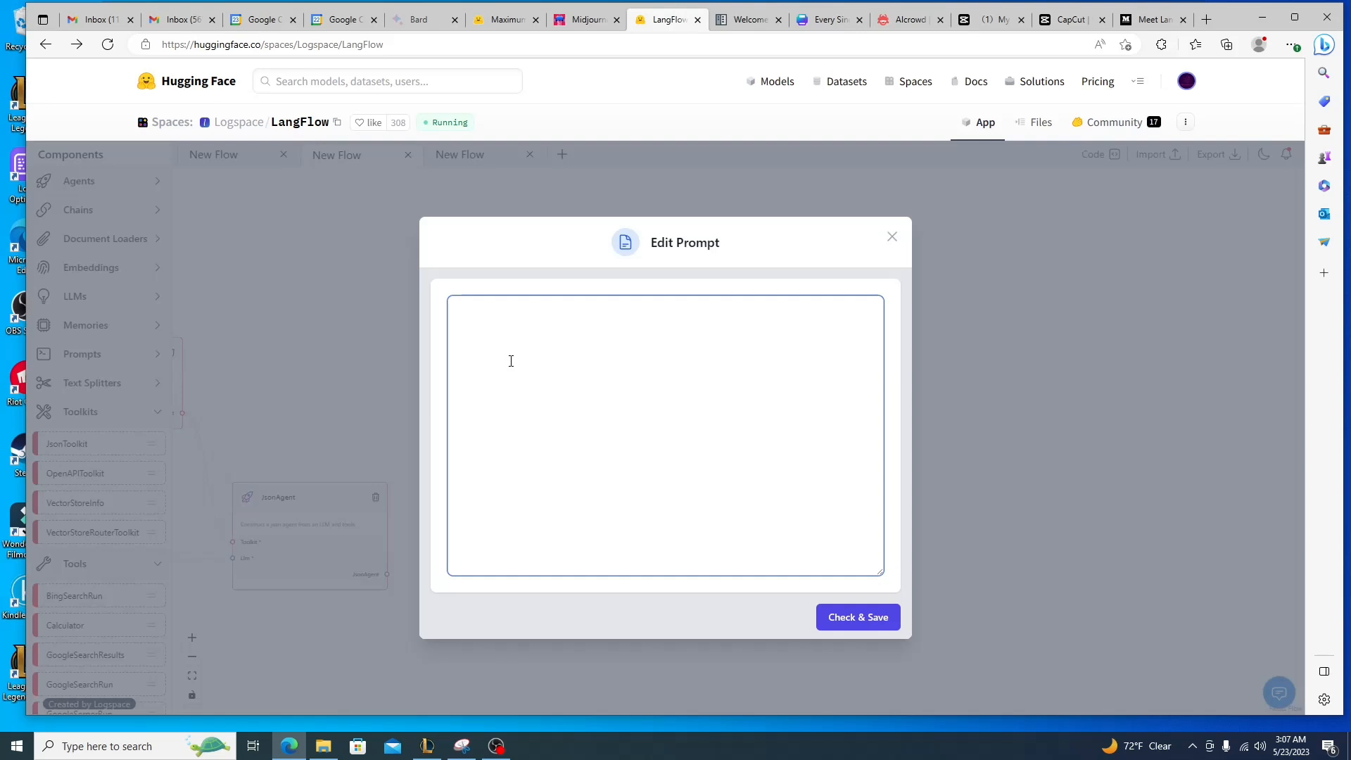
key(Escape)
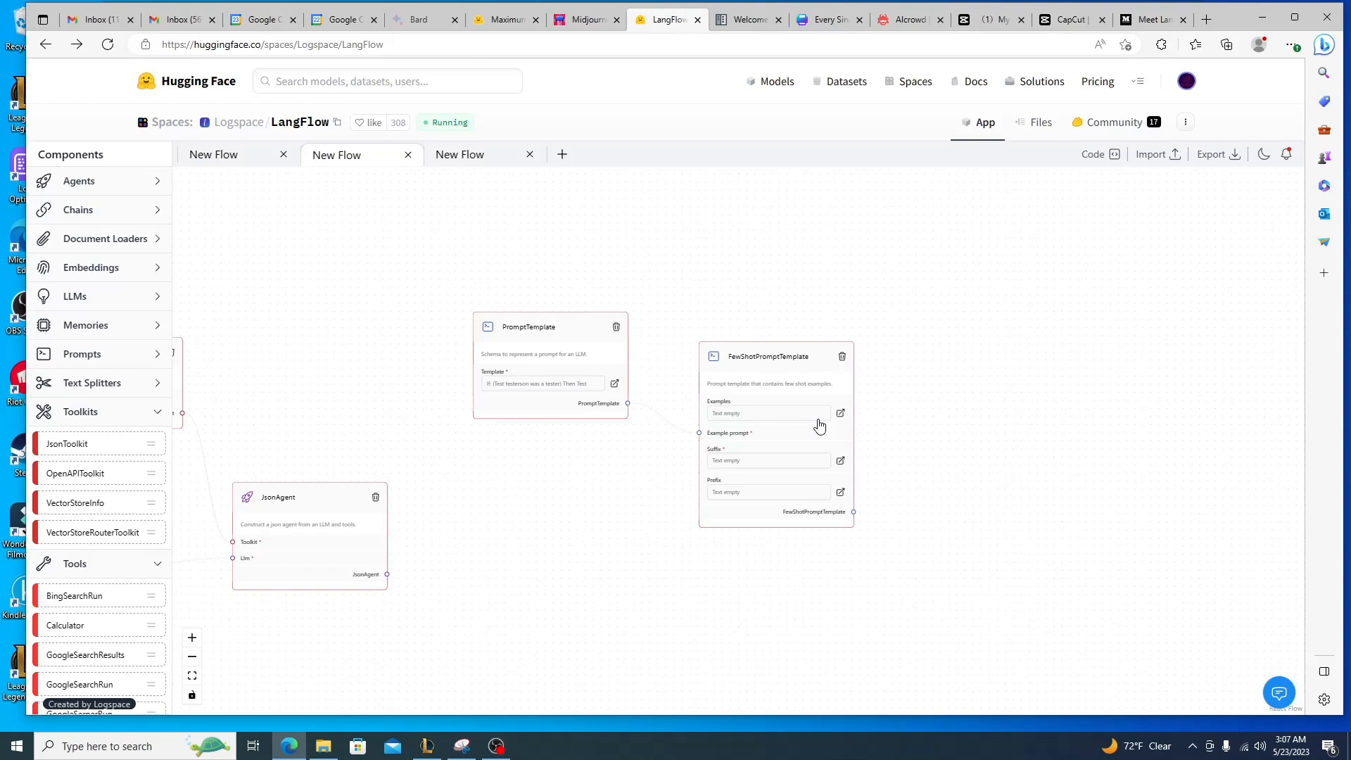
click(819, 421)
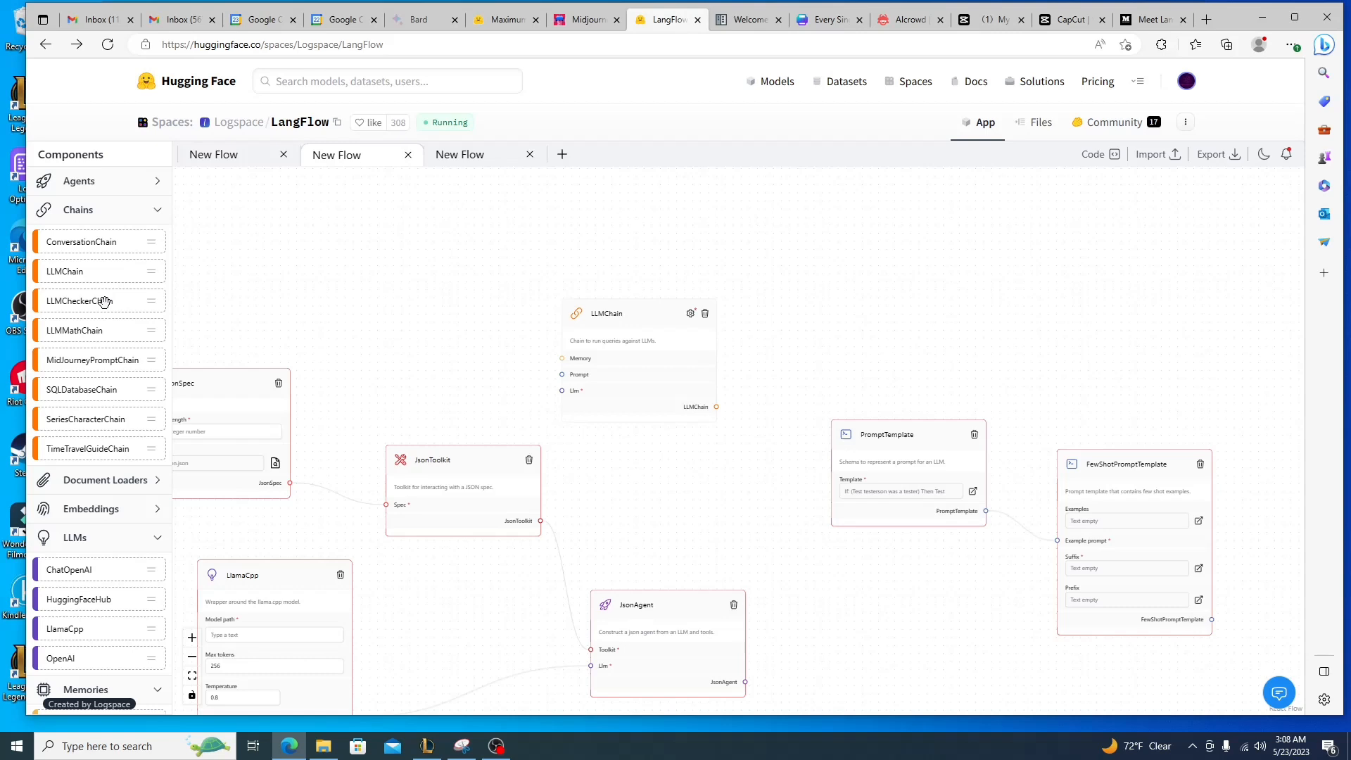
Remove the LLMChain component from the flow and place a TextLoader document loader above and to the left of the PromptTemplate
key(ctrl+z)
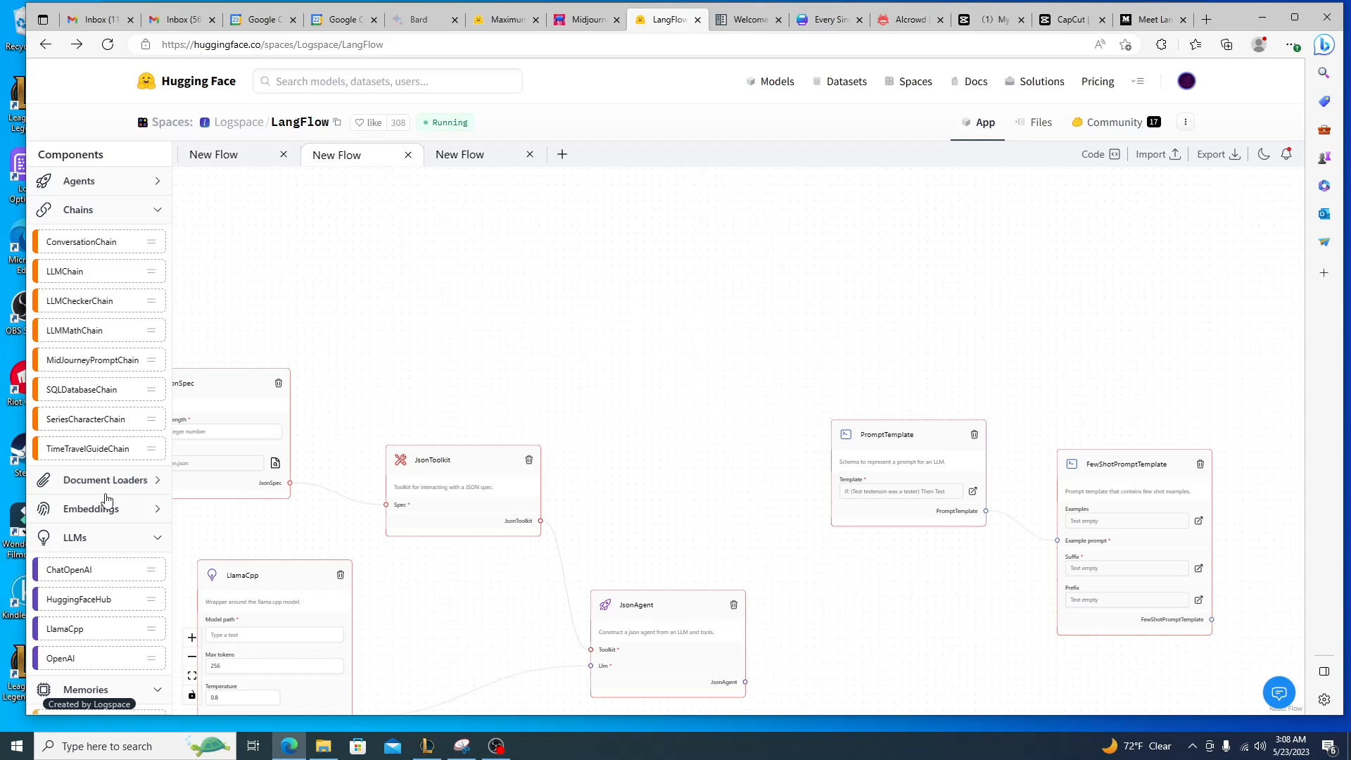
click(102, 483)
scroll(95, 474, down, 2)
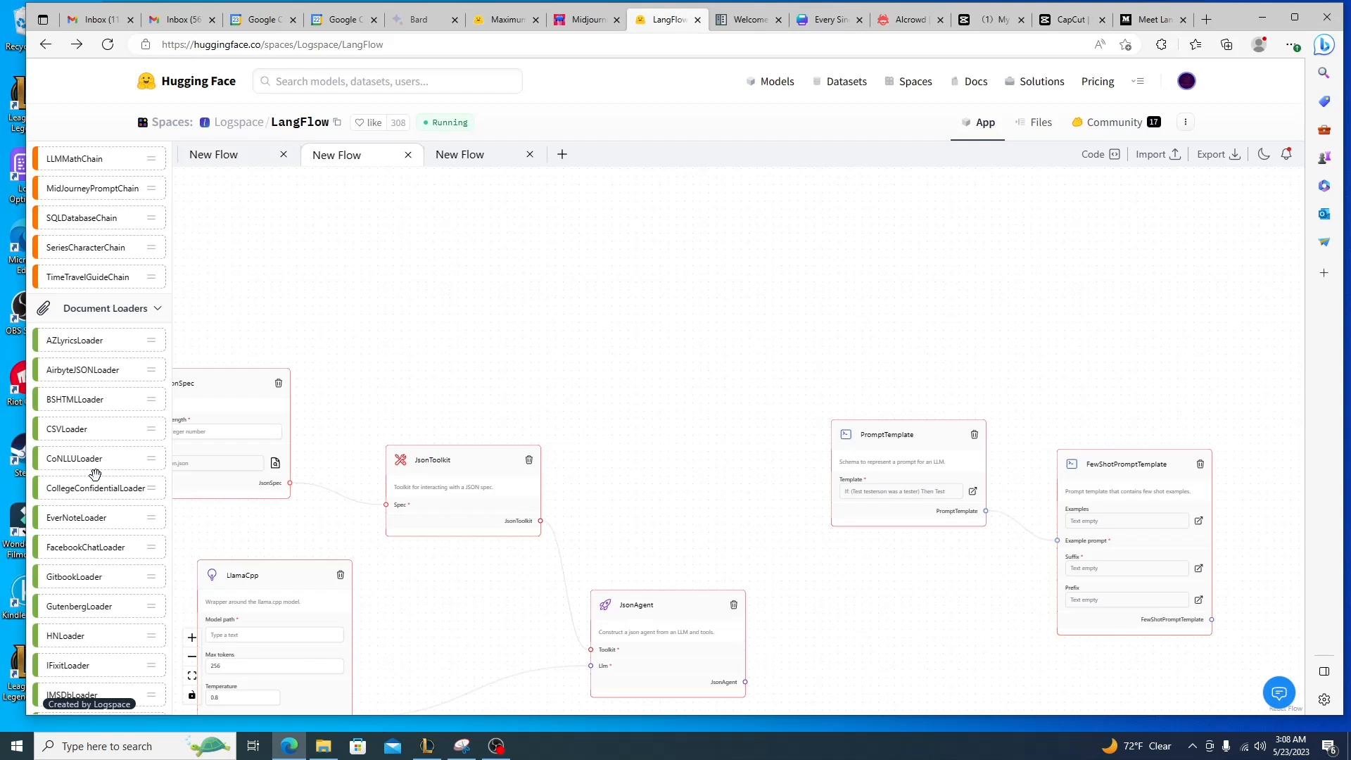
scroll(95, 473, down, 6)
drag(103, 421, 750, 255)
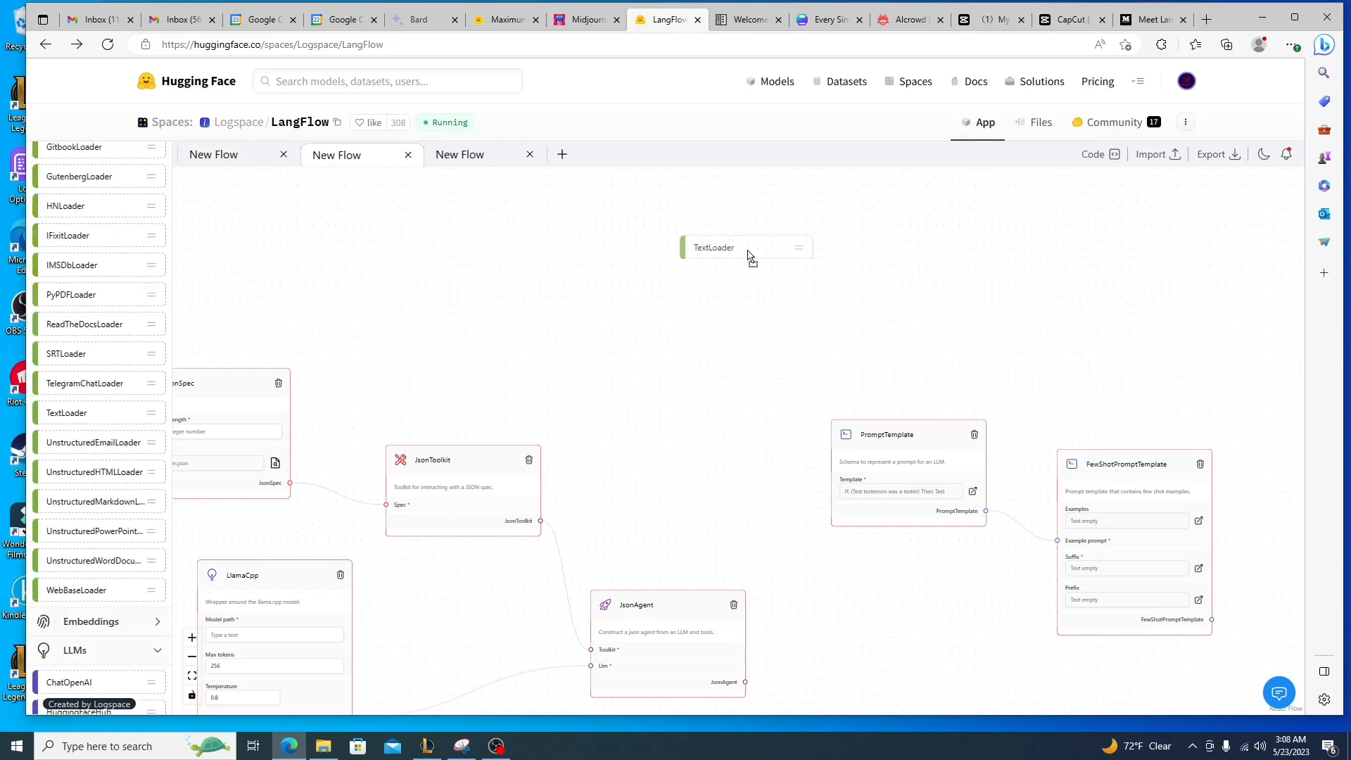
drag(750, 256, 750, 255)
scroll(102, 371, up, 1)
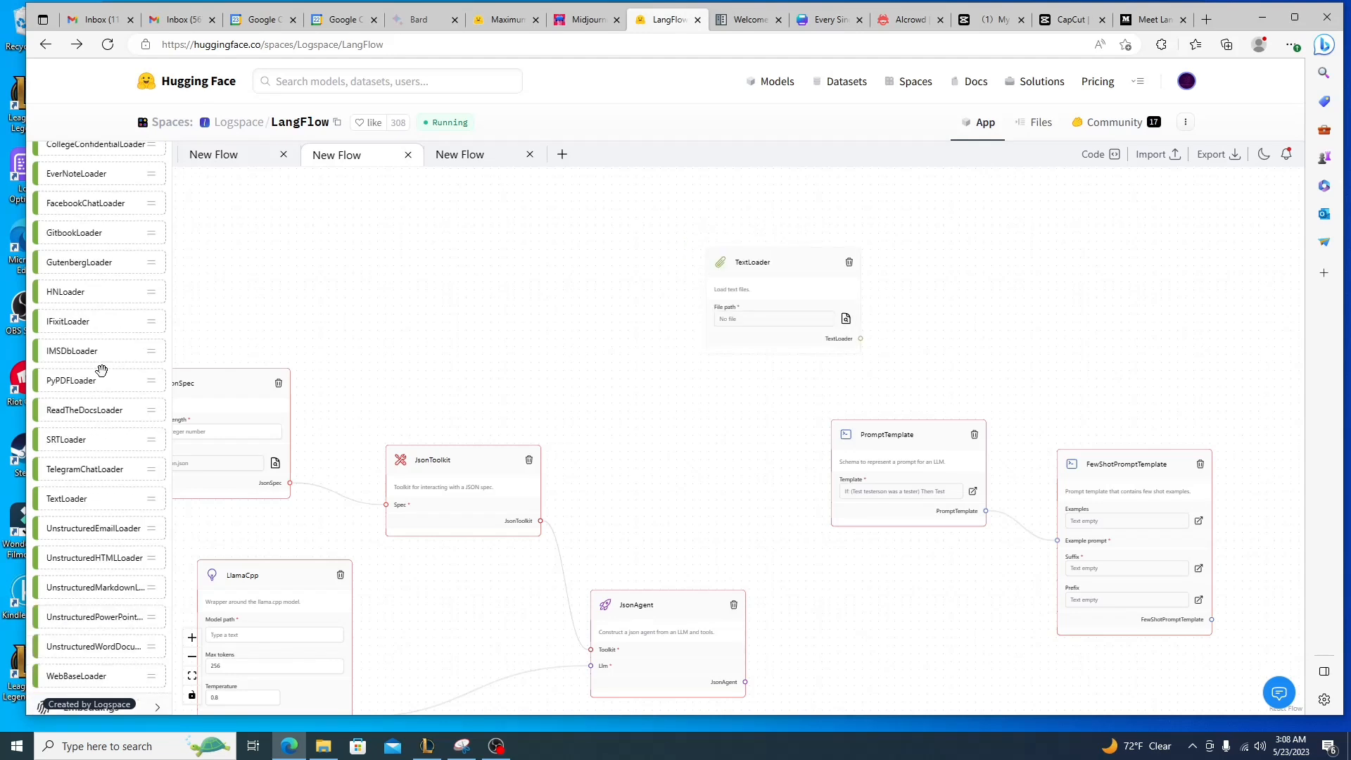
Try out a document loader and a WolframAlphaAPIWrapper utility in the empty area above the JsonToolkit, and remove the wrapper
drag(102, 371, 684, 326)
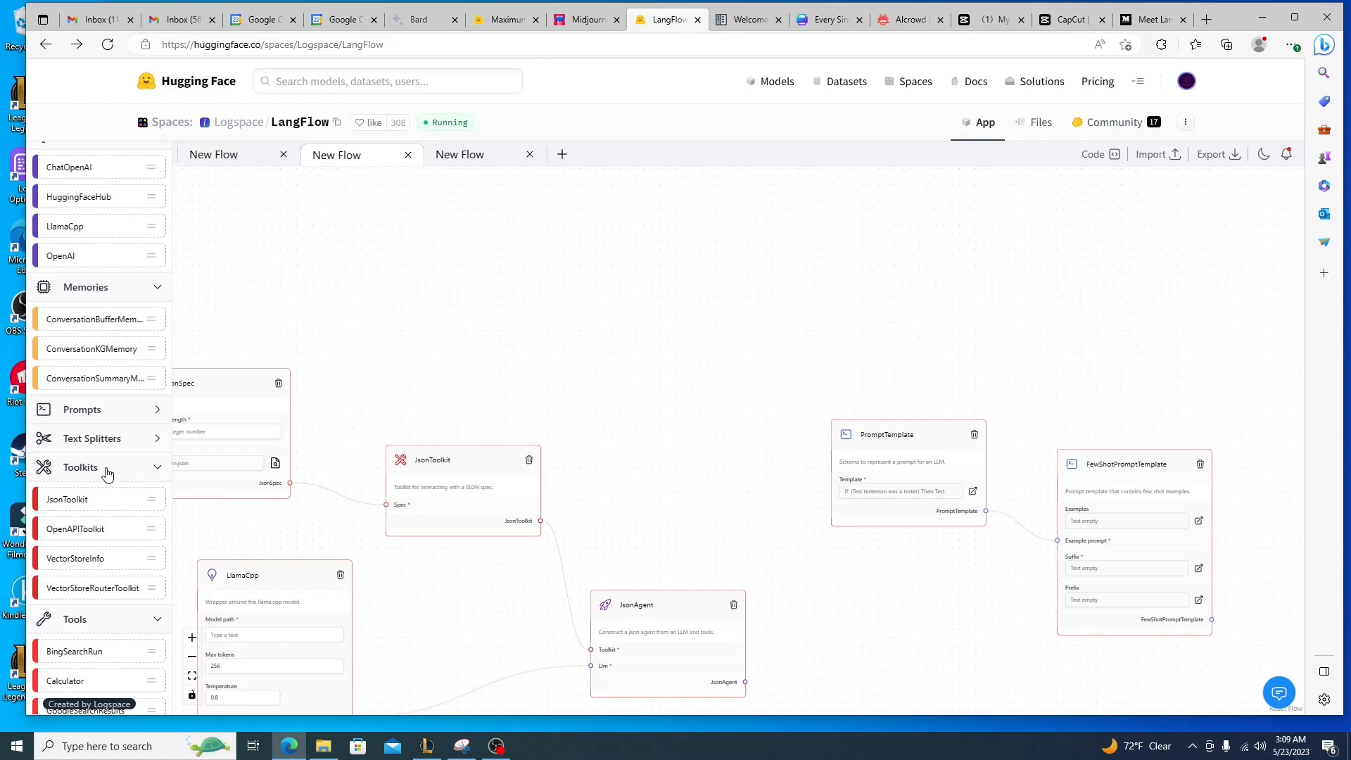
scroll(98, 492, down, 10)
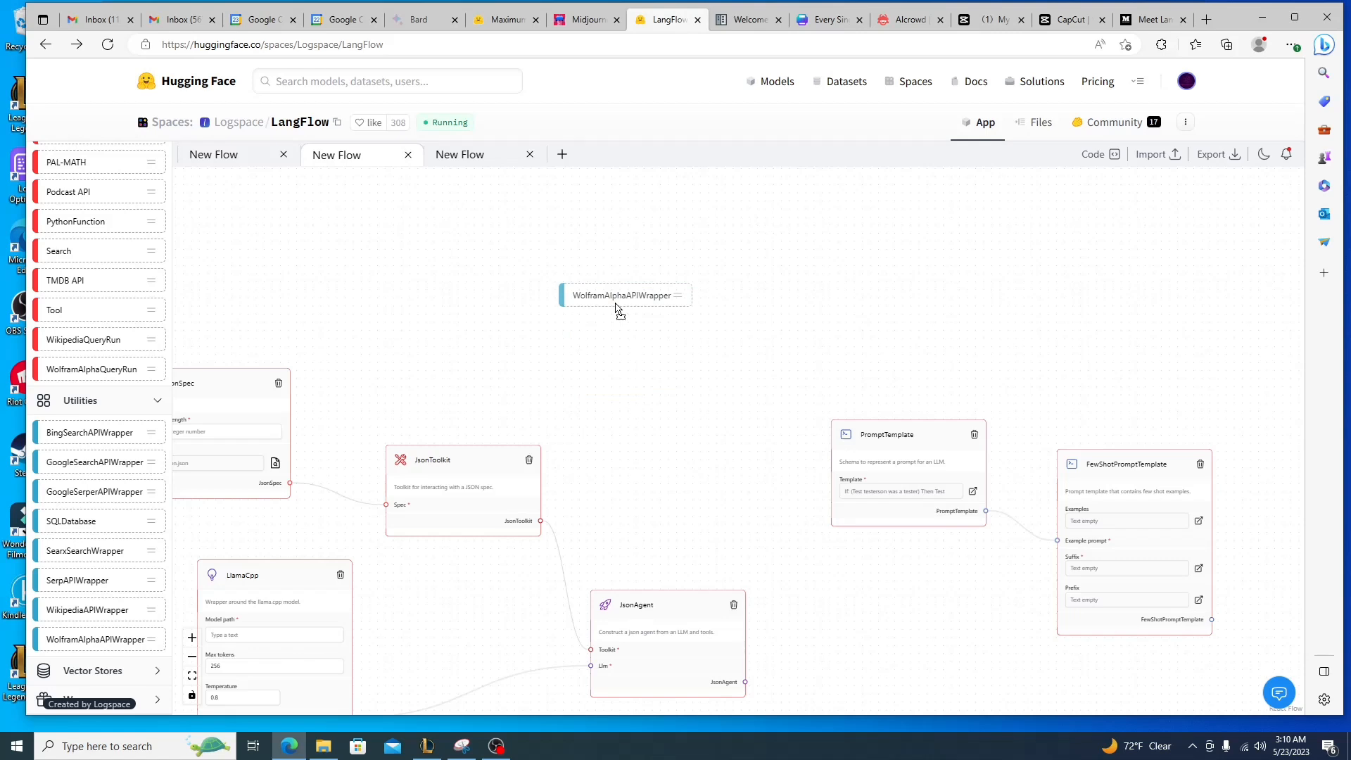
drag(617, 310, 677, 334)
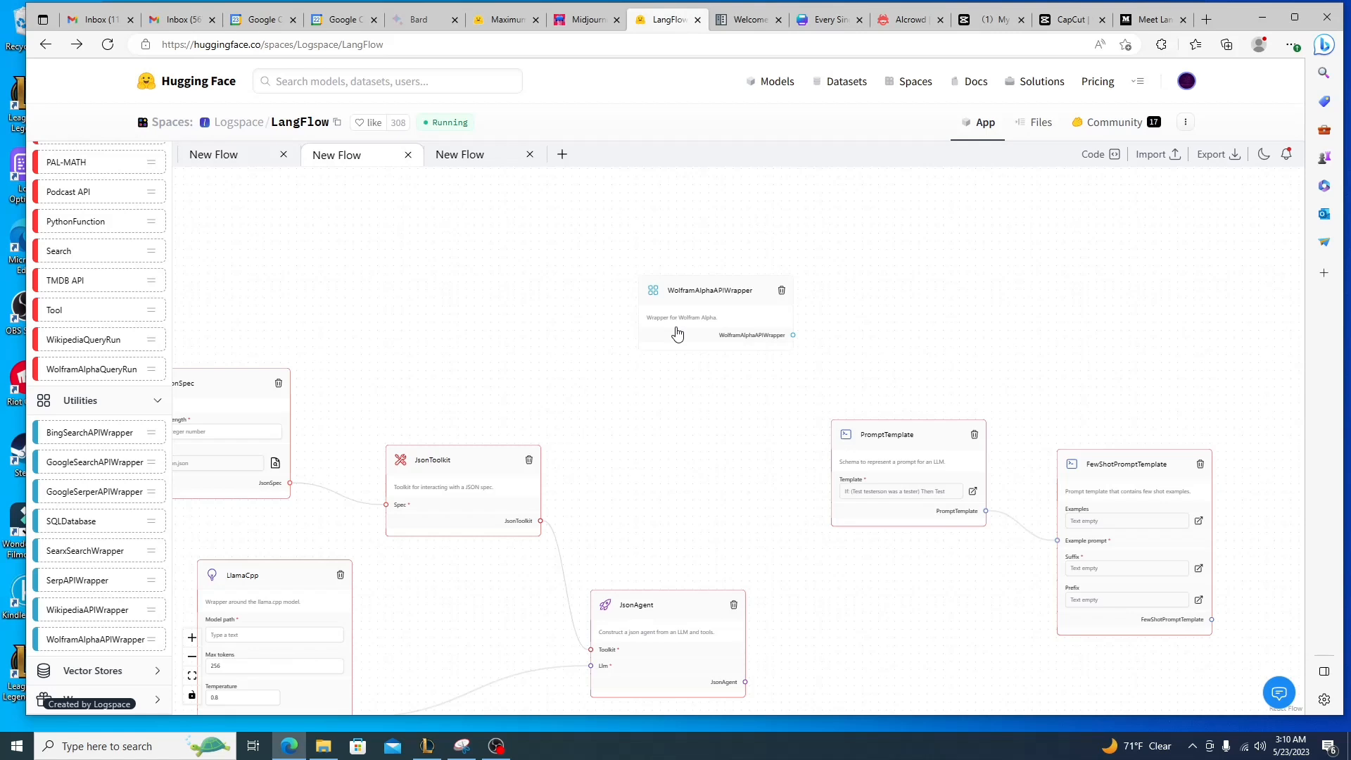
drag(677, 334, 663, 298)
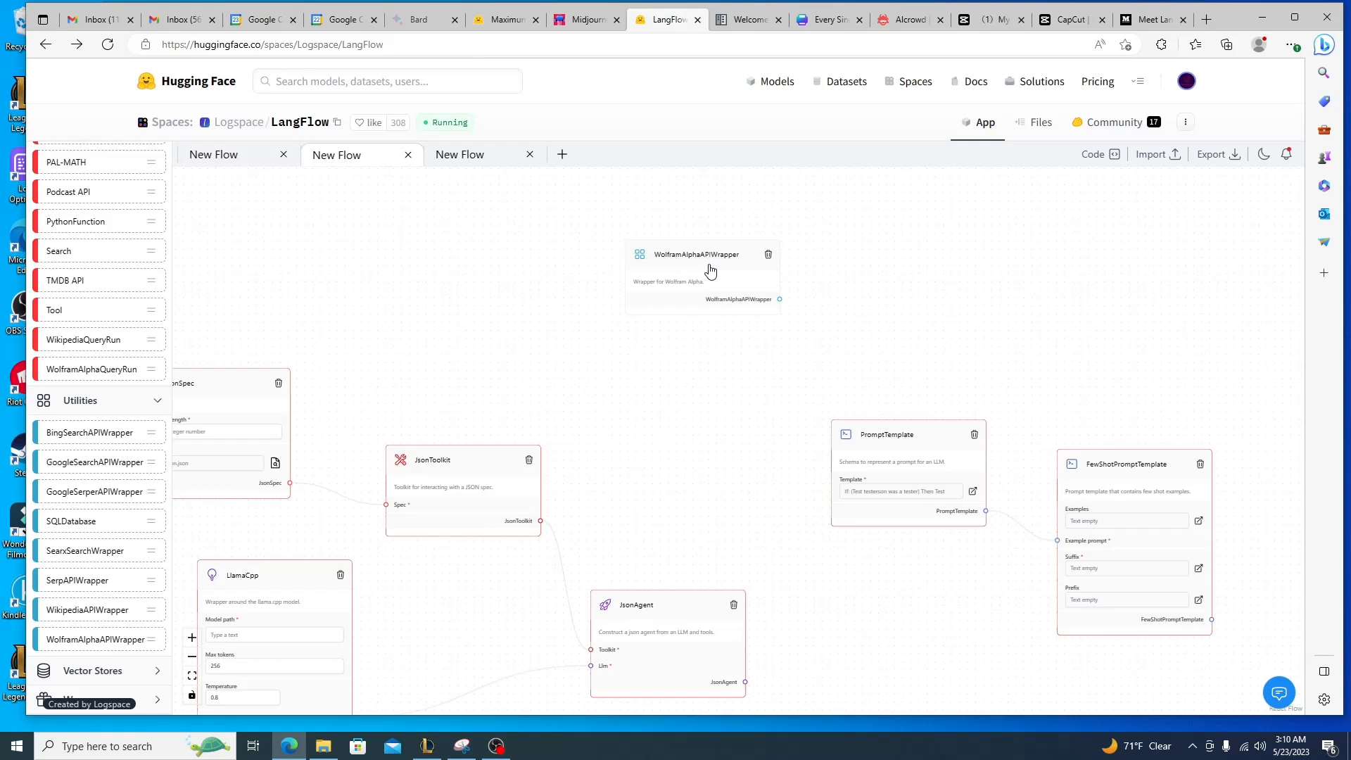
click(768, 255)
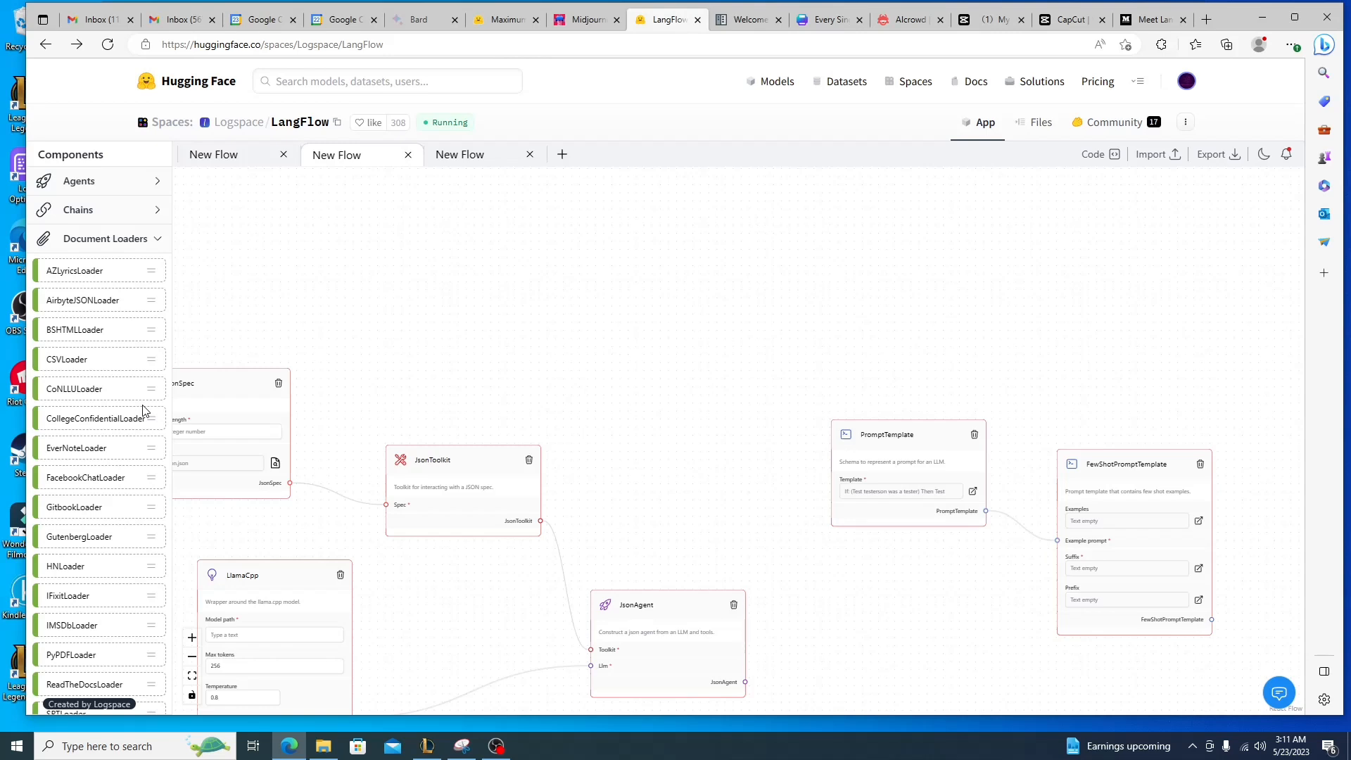
Place a CoNLLULoader document loader above the JsonToolkit and JsonAgent, and look through the other available components
scroll(93, 486, down, 10)
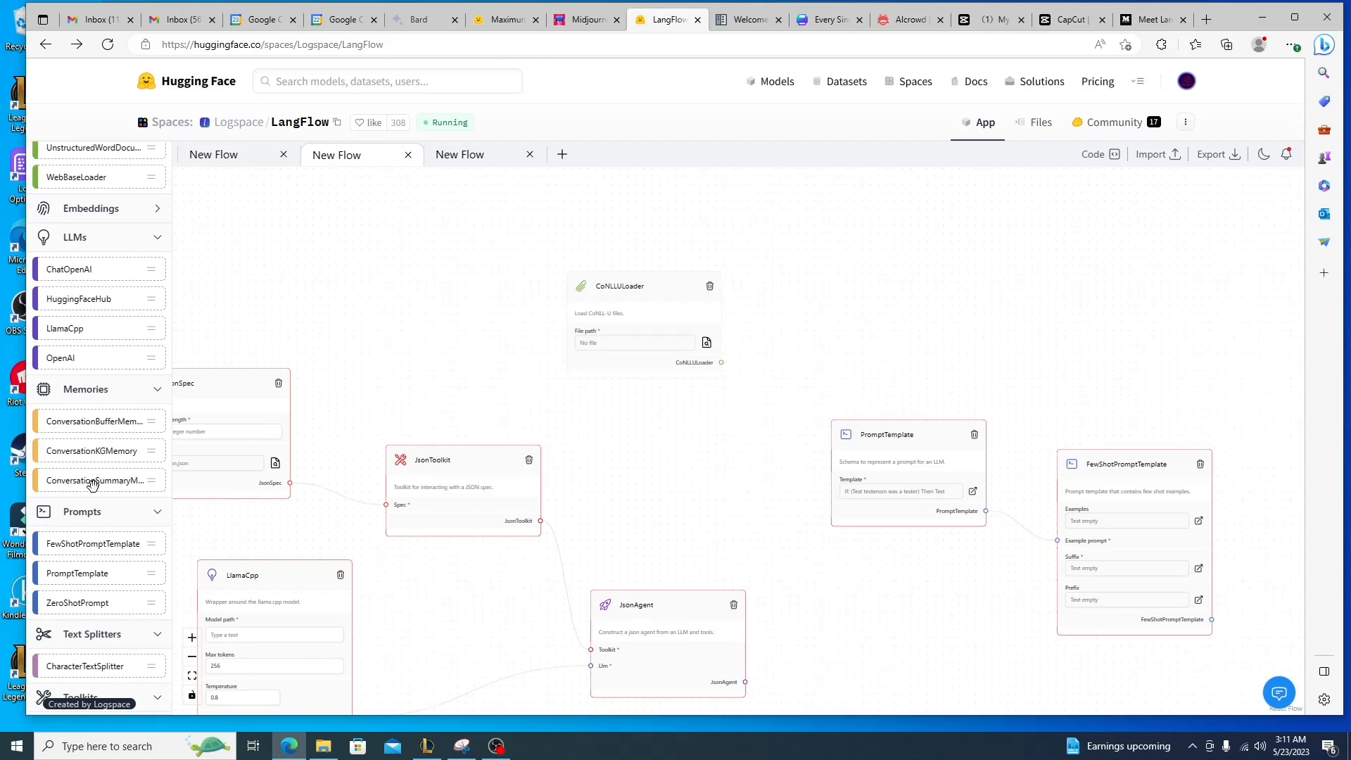
scroll(93, 484, up, 7)
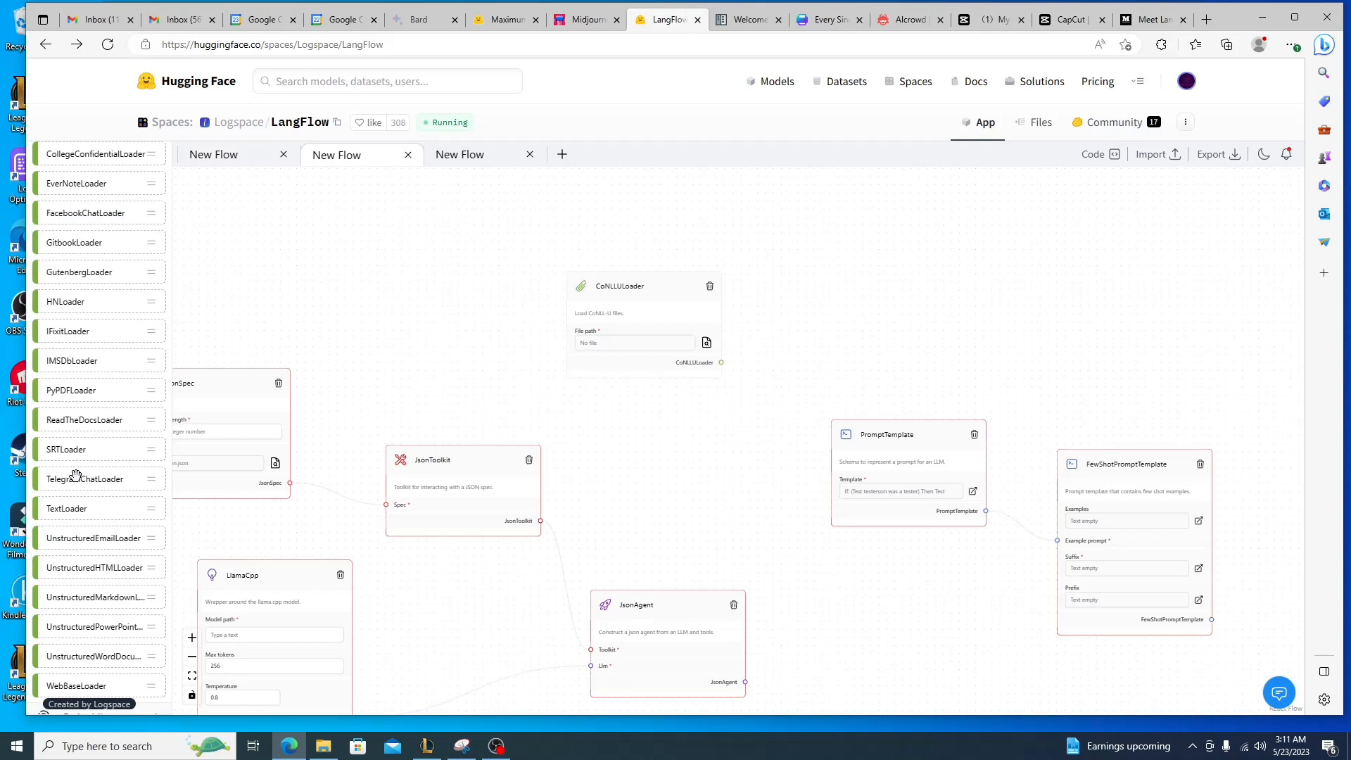
scroll(76, 476, up, 4)
drag(458, 331, 522, 250)
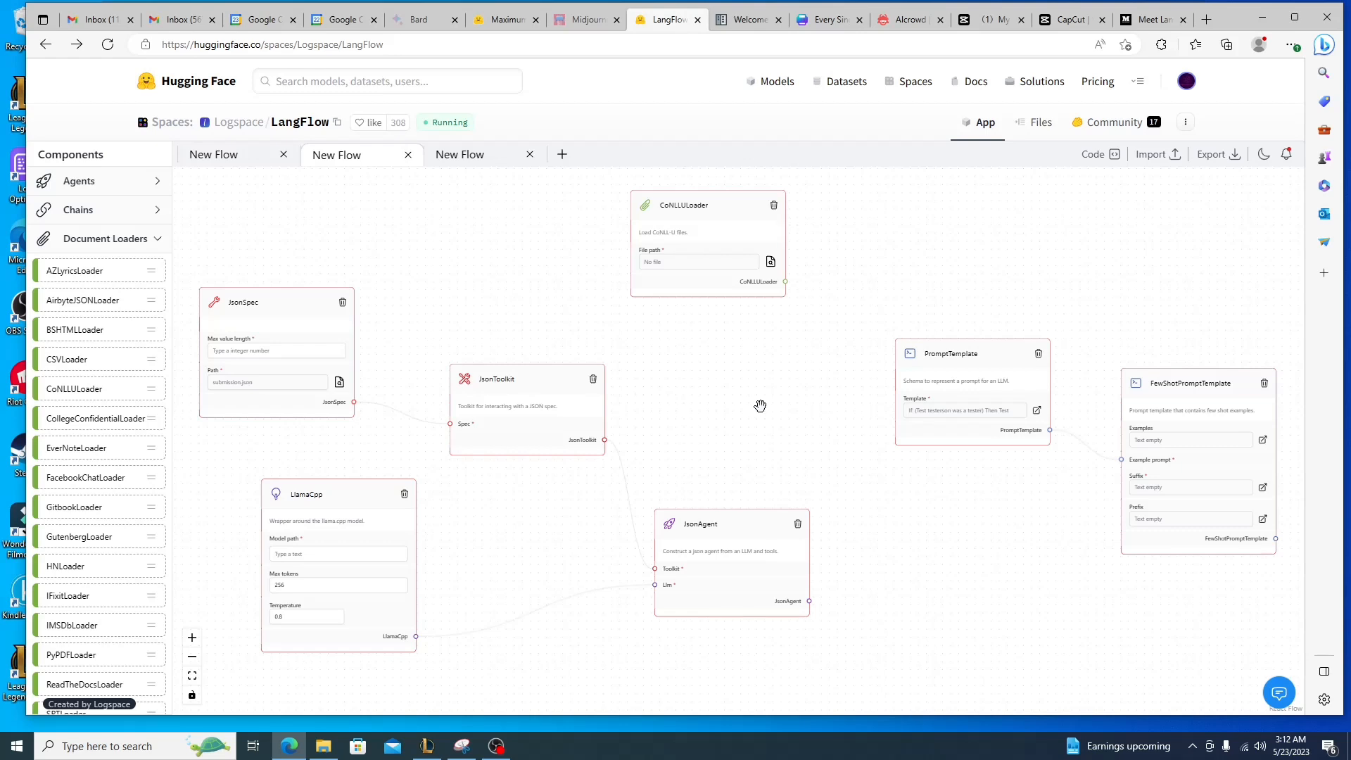
mouse_move(497, 752)
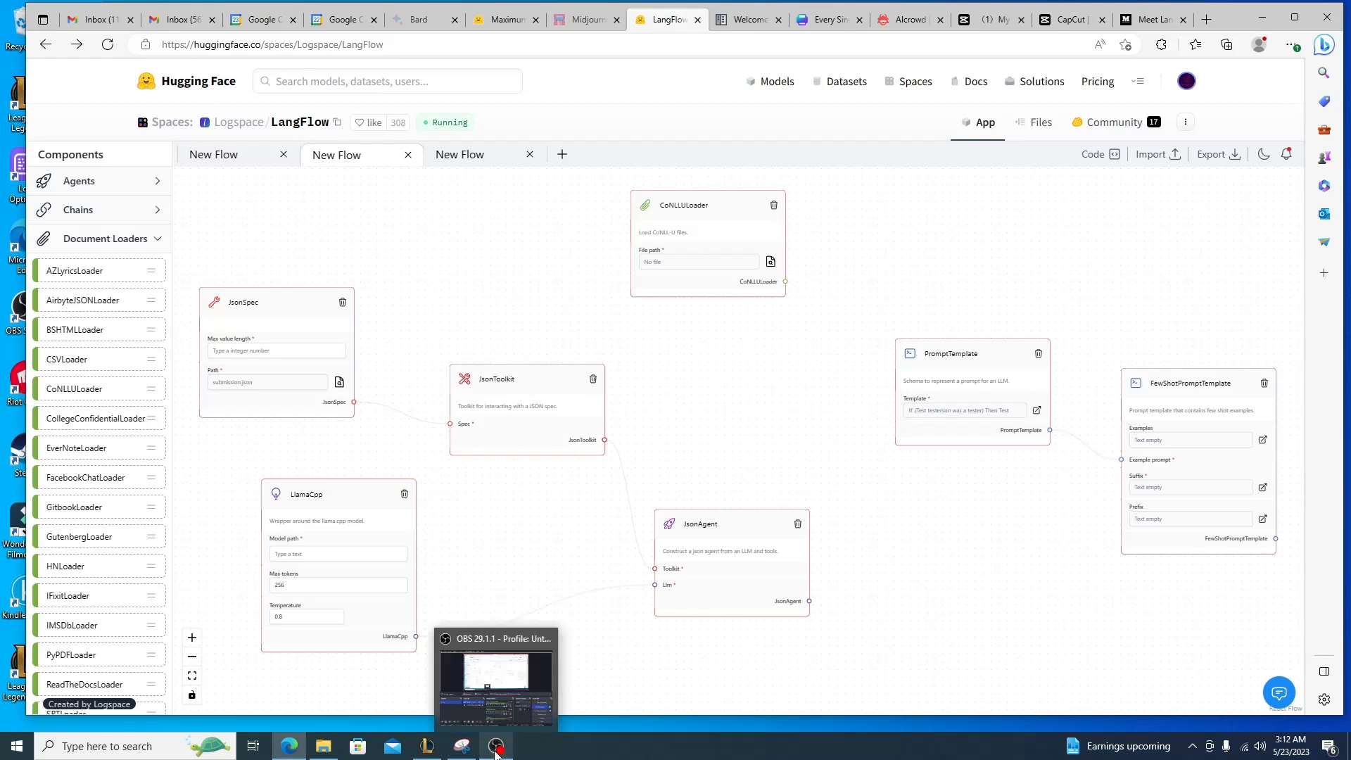